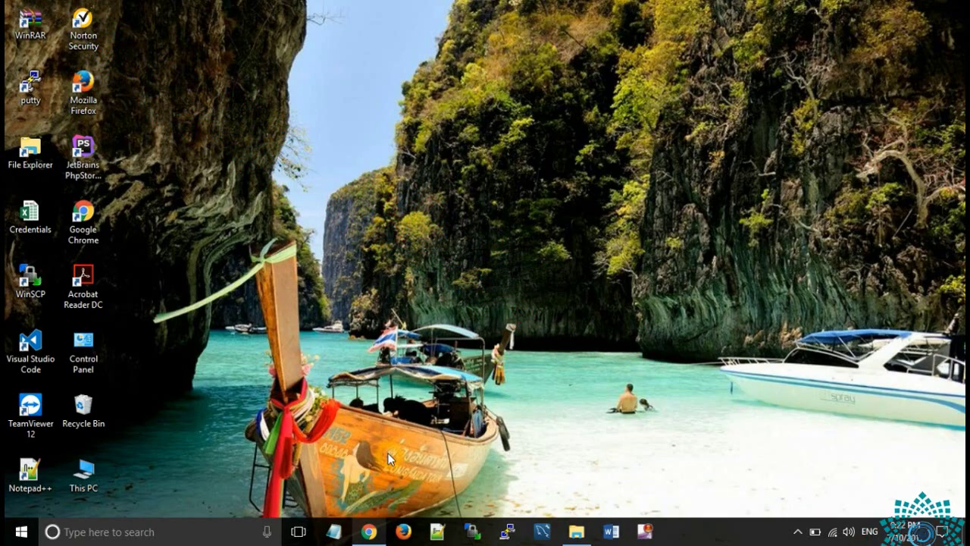
# Step: Download WampServer 3.0.6 (64-bit) from its FileHorse page in Chrome
pyautogui.click(379, 535)
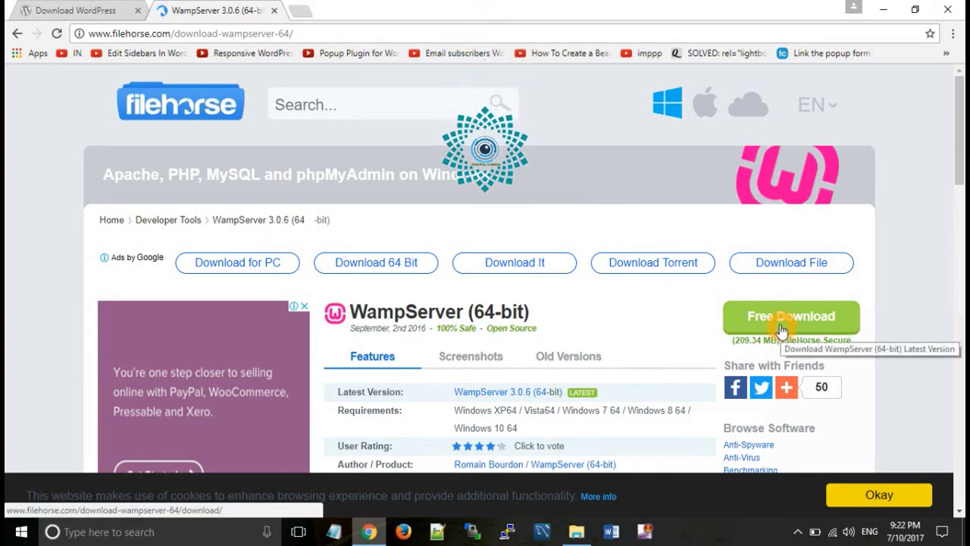
pyautogui.click(808, 335)
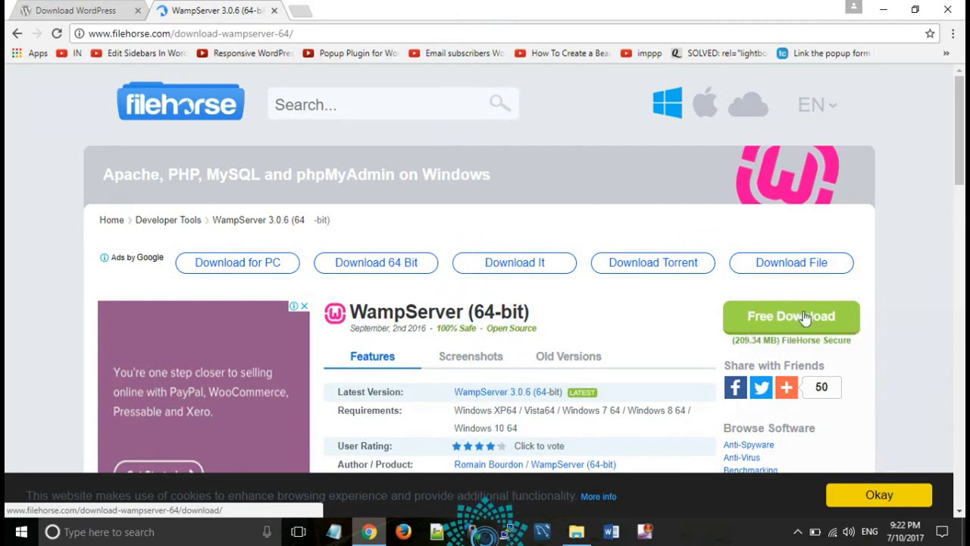
pyautogui.click(768, 322)
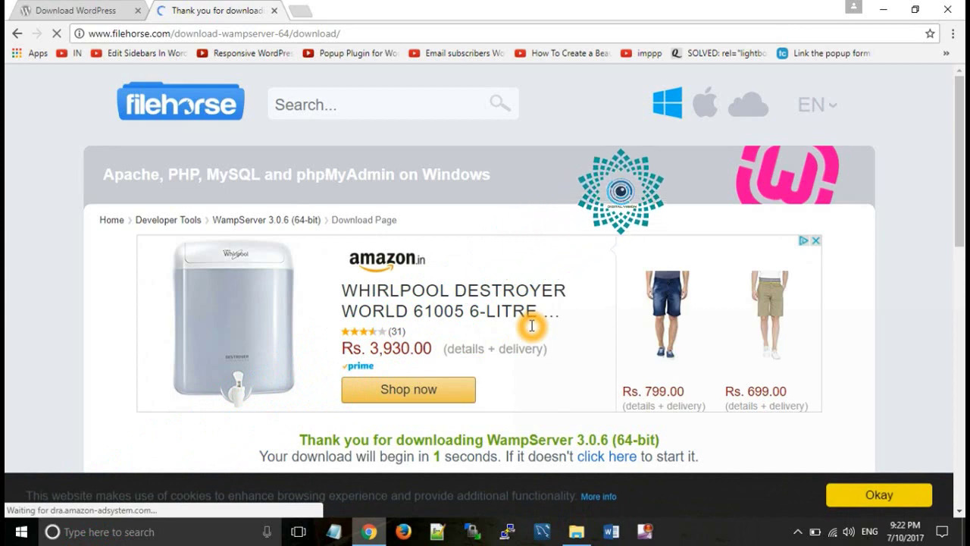
pyautogui.scroll(-3, 347, 409)
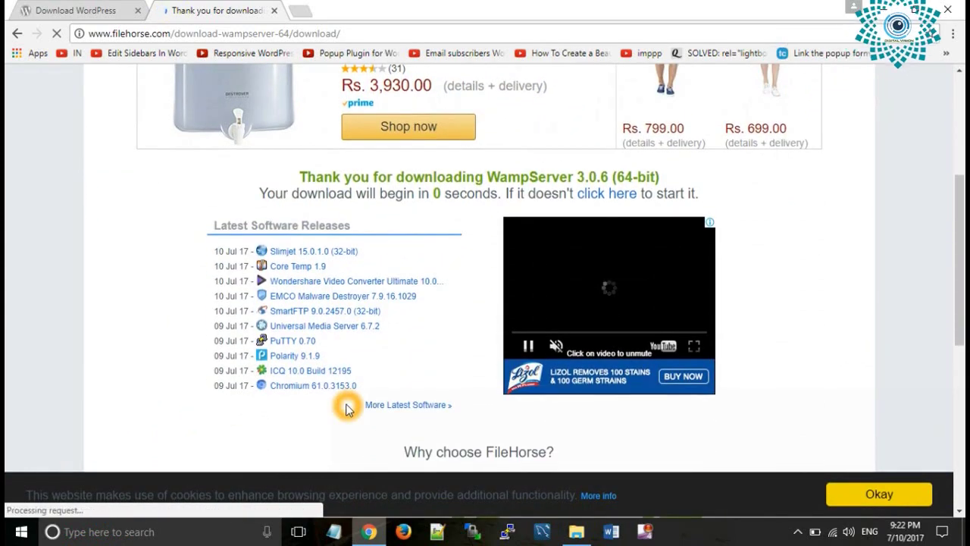
pyautogui.scroll(3, 347, 410)
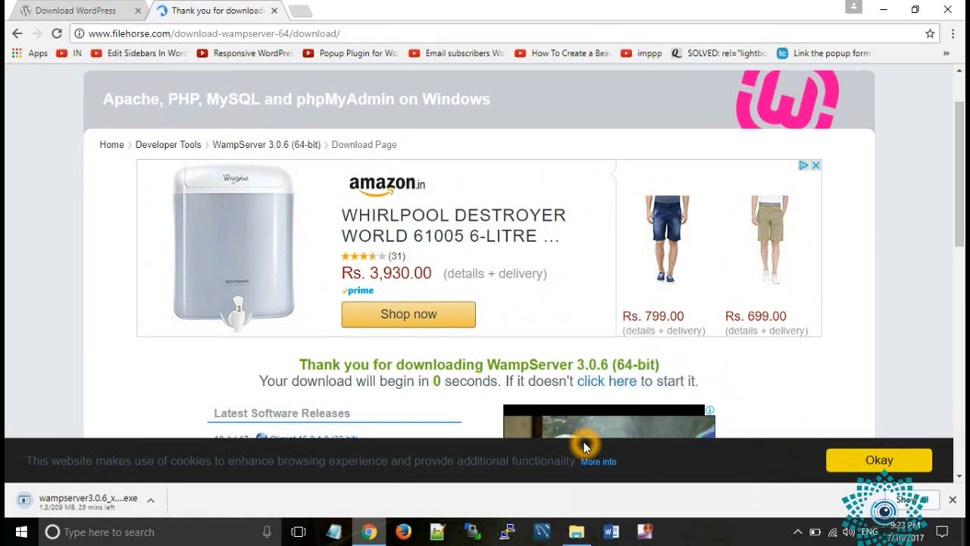
# Step: Run the downloaded WampServer 3.0.6 installer from the Downloads folder with English as the setup language
pyautogui.click(579, 534)
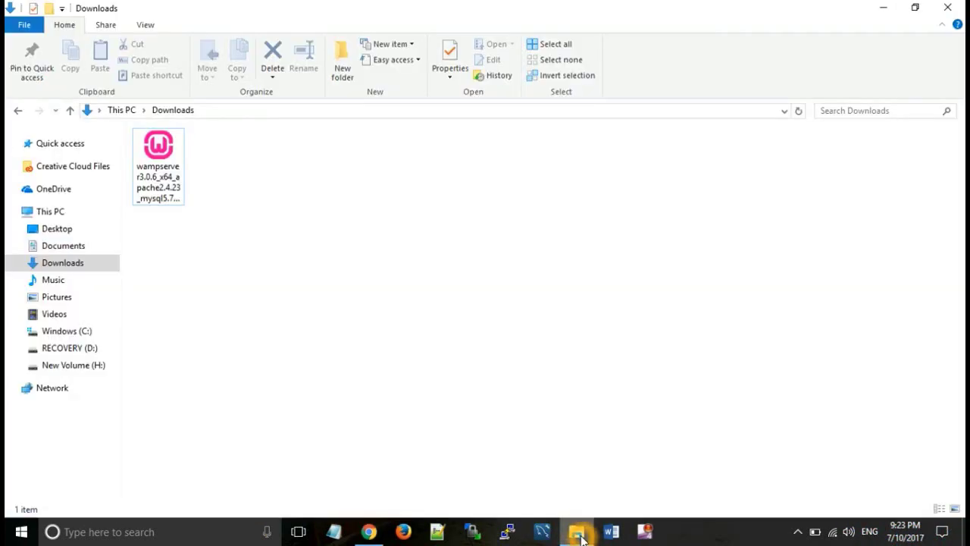
pyautogui.doubleClick(158, 169)
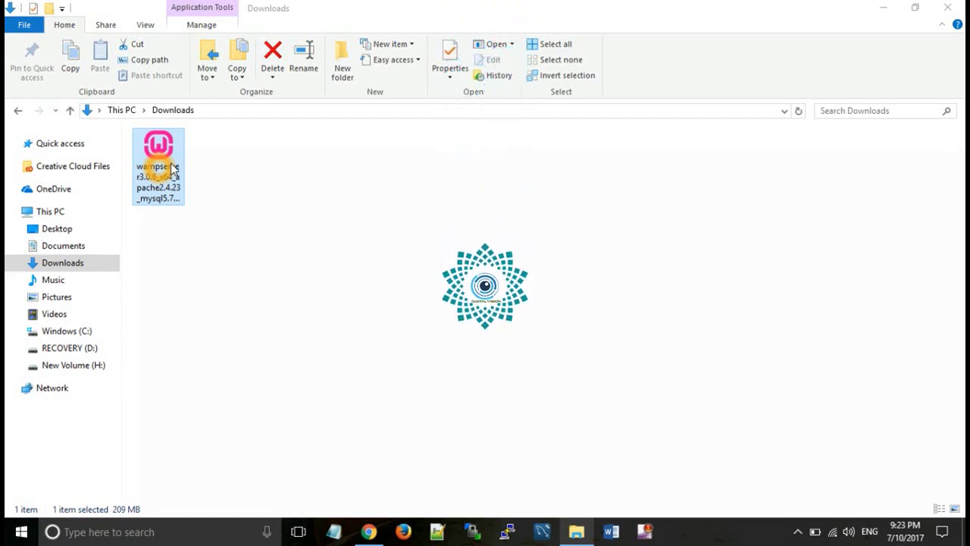
pyautogui.doubleClick(172, 169)
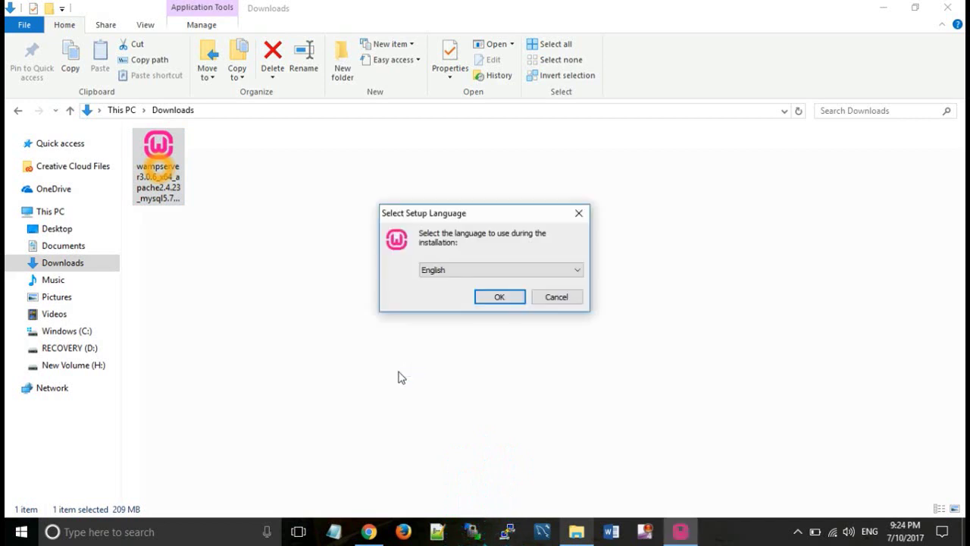
pyautogui.click(504, 275)
pyautogui.click(505, 275)
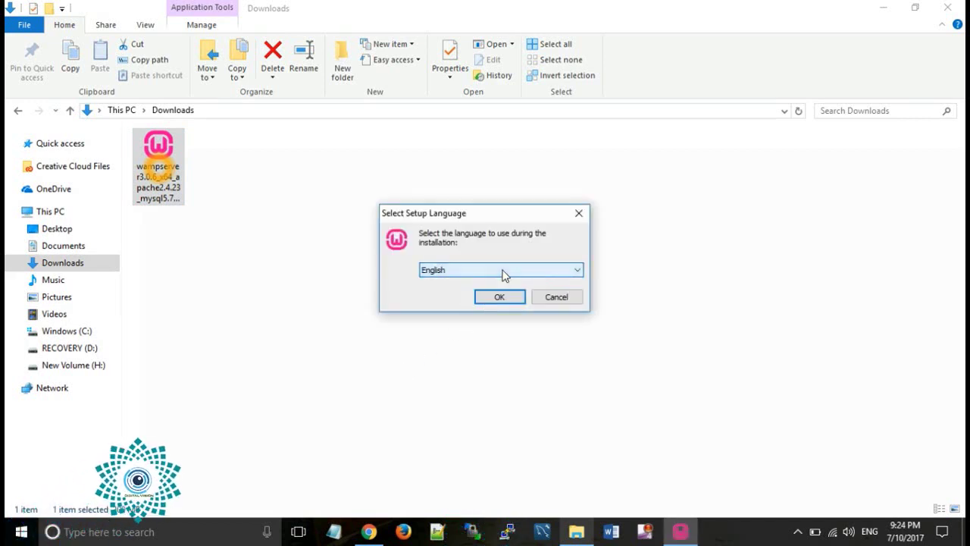
pyautogui.click(503, 301)
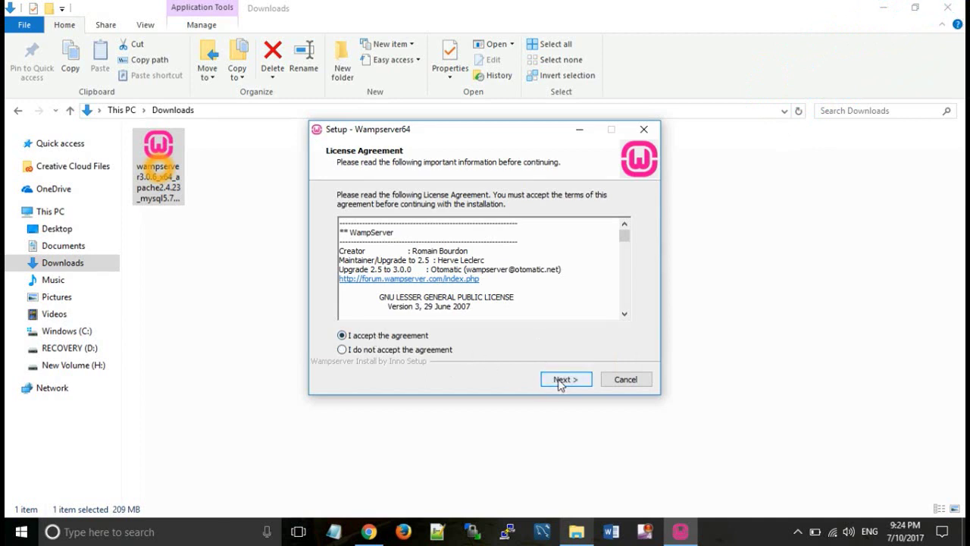
# Step: Accept the license agreement and start installing Wampserver64 into c:\wamp64 with the Wampserver64 Start Menu folder
pyautogui.click(564, 379)
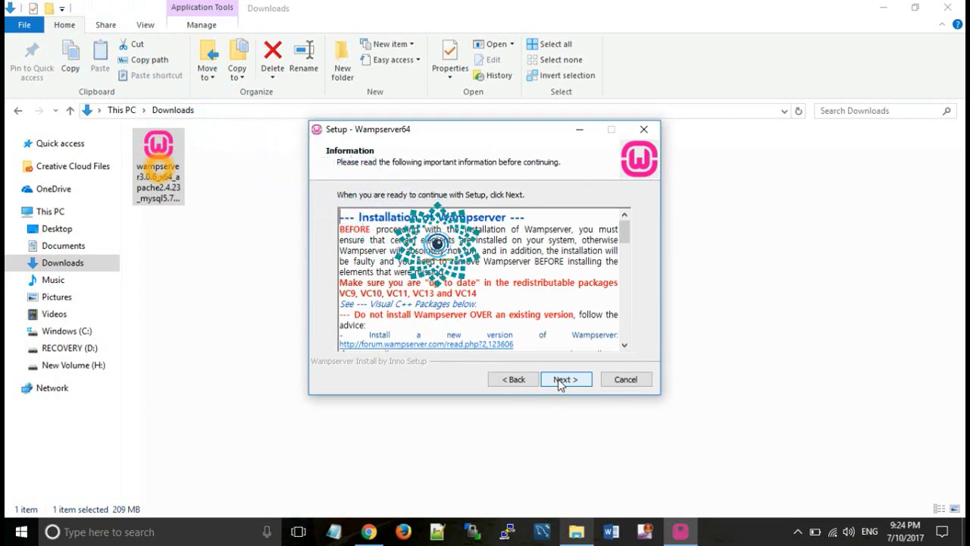
pyautogui.click(560, 380)
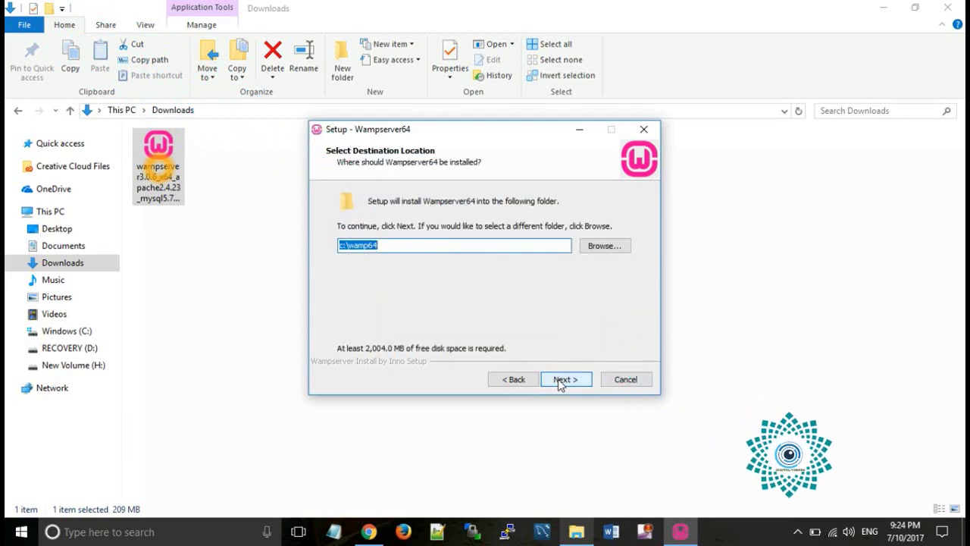
pyautogui.click(565, 379)
pyautogui.click(561, 382)
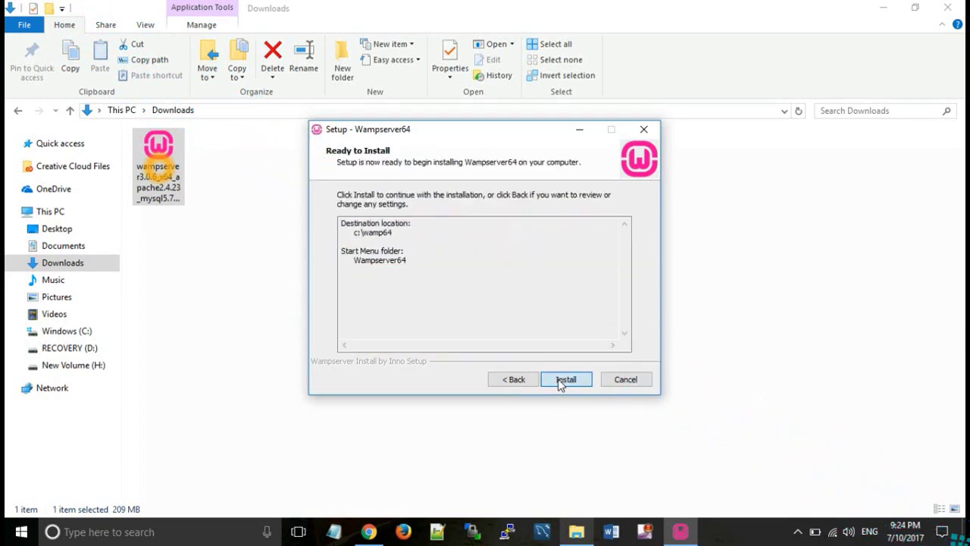
pyautogui.click(564, 379)
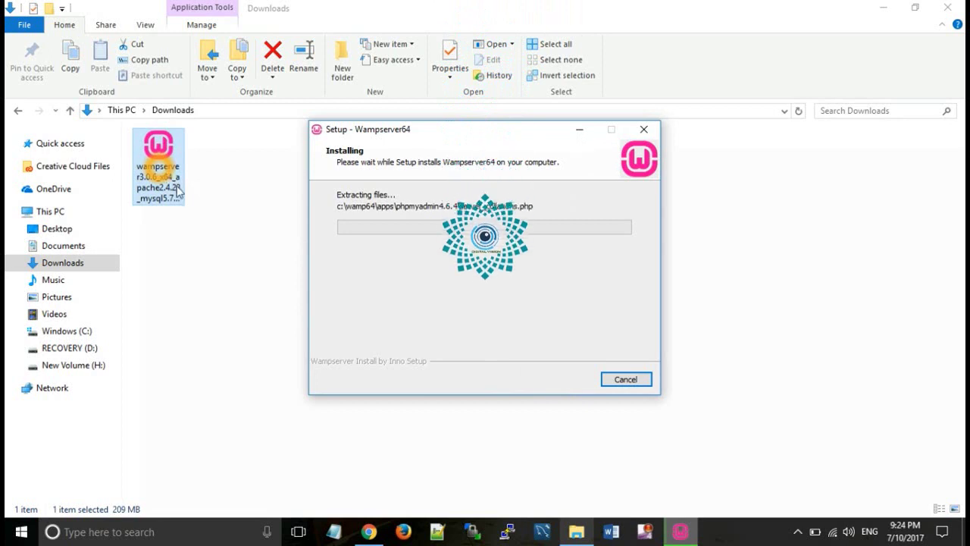
pyautogui.click(115, 512)
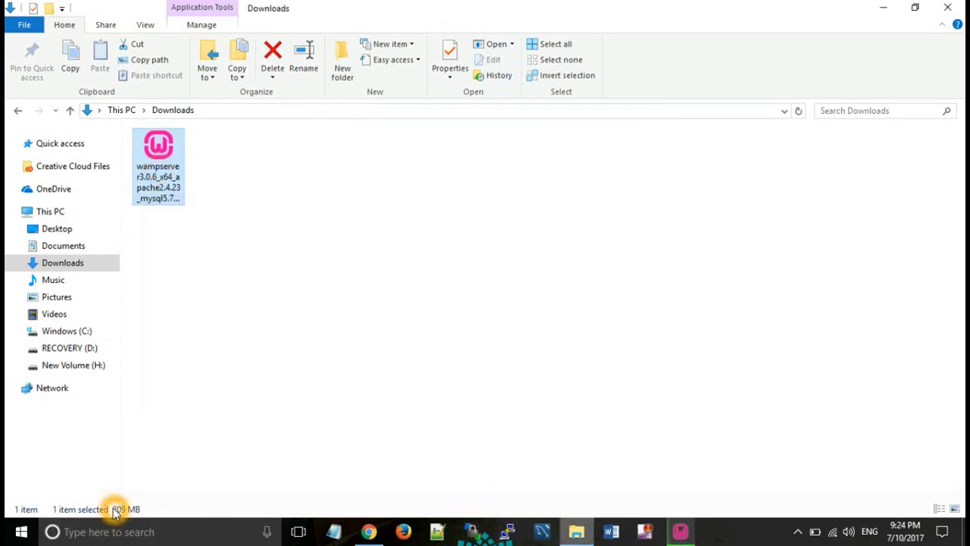
pyautogui.click(682, 533)
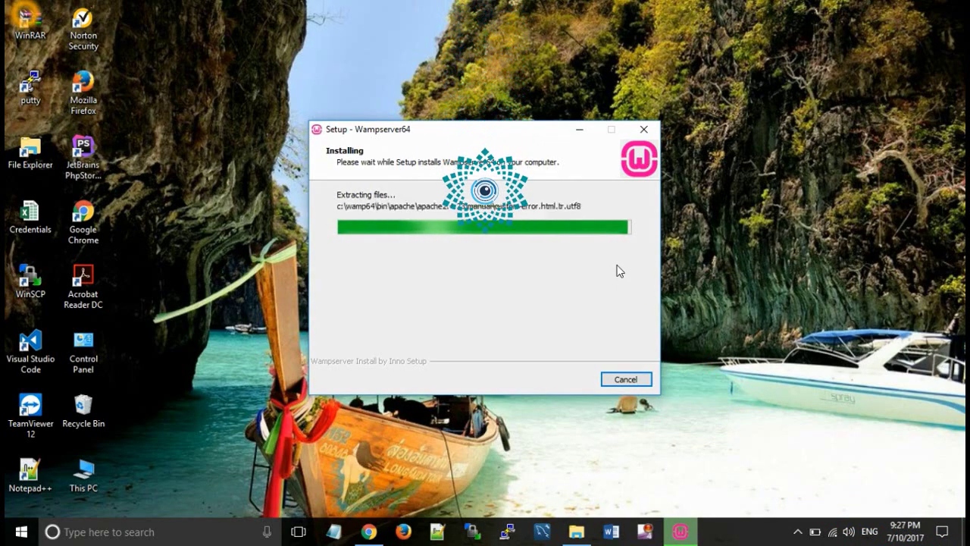
pyautogui.rightClick(747, 287)
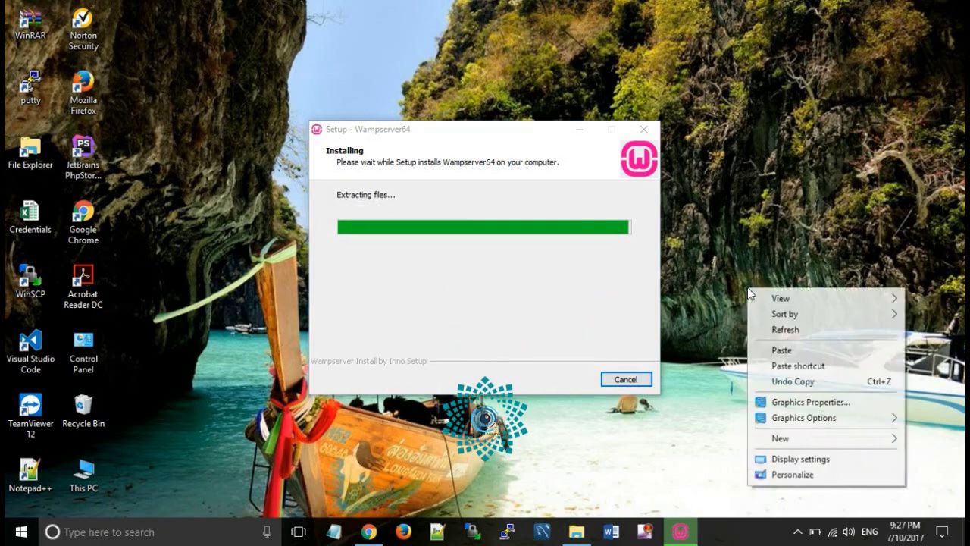
pyautogui.click(788, 331)
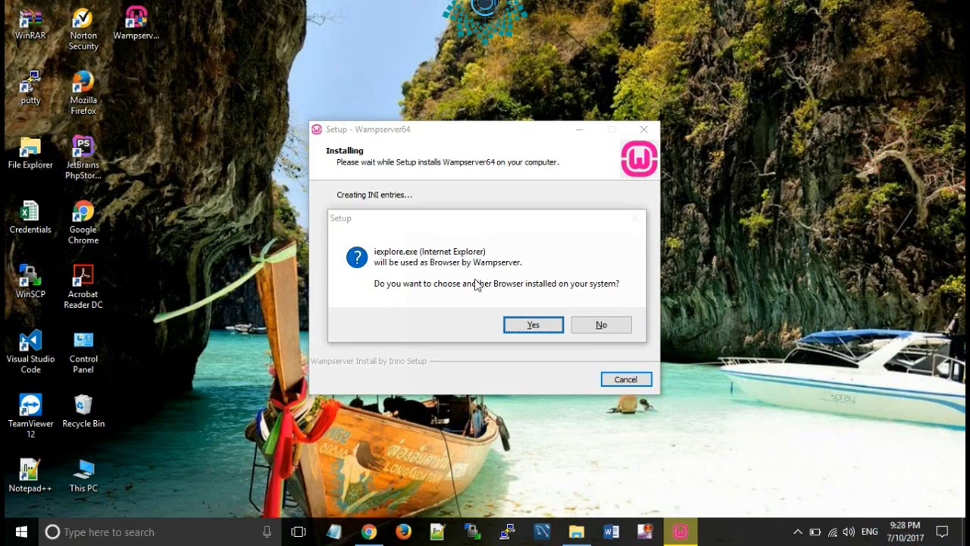
# Step: Keep Internet Explorer as WampServer's browser and Notepad as its text editor
pyautogui.click(587, 287)
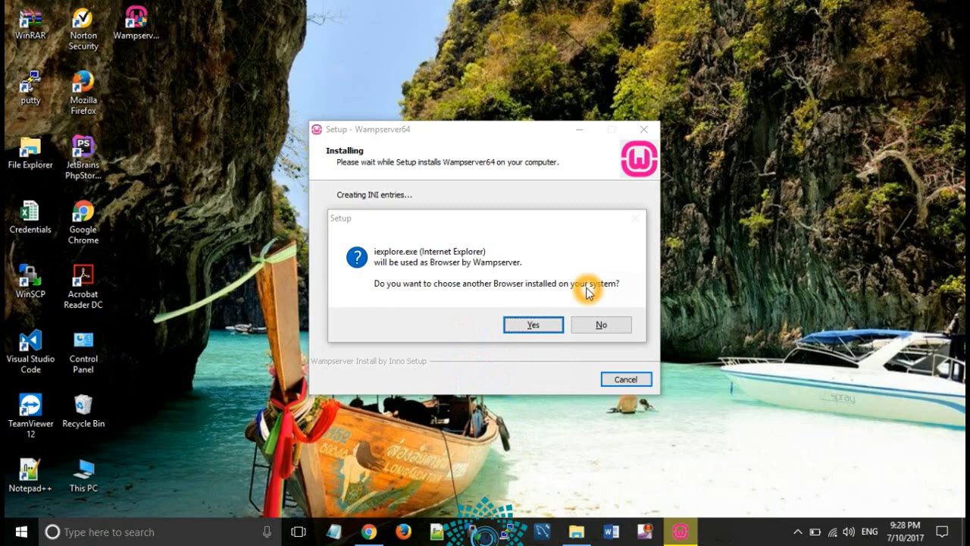
pyautogui.click(591, 329)
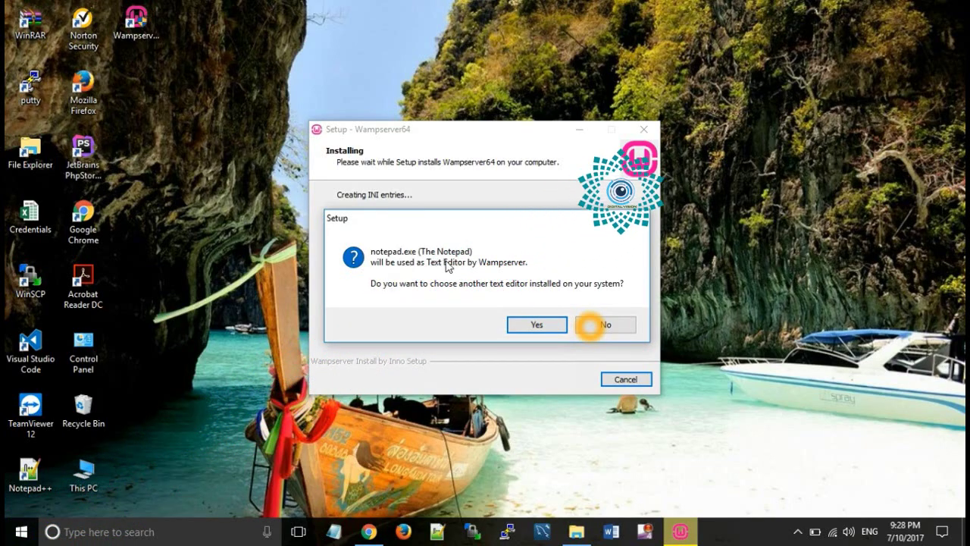
pyautogui.click(606, 325)
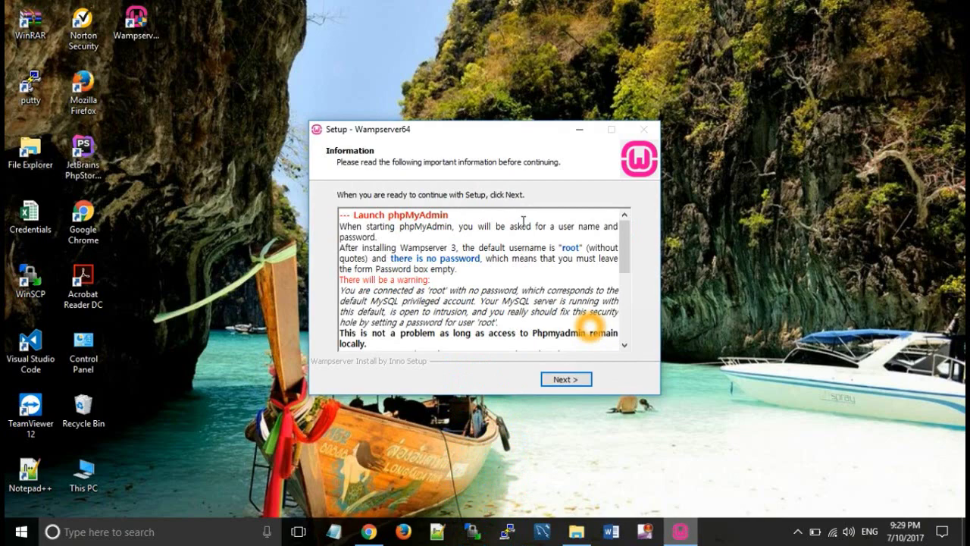
# Step: Go past the phpMyAdmin launch information and finish the Wampserver64 setup wizard
pyautogui.moveTo(624, 240)
pyautogui.mouseDown()
pyautogui.moveTo(615, 309)
pyautogui.moveTo(642, 232)
pyautogui.mouseUp()
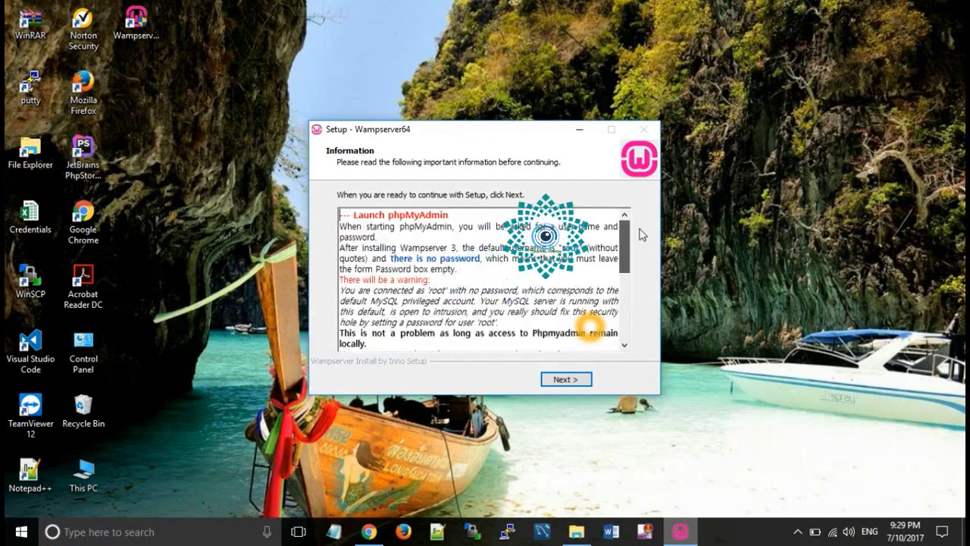
pyautogui.click(560, 381)
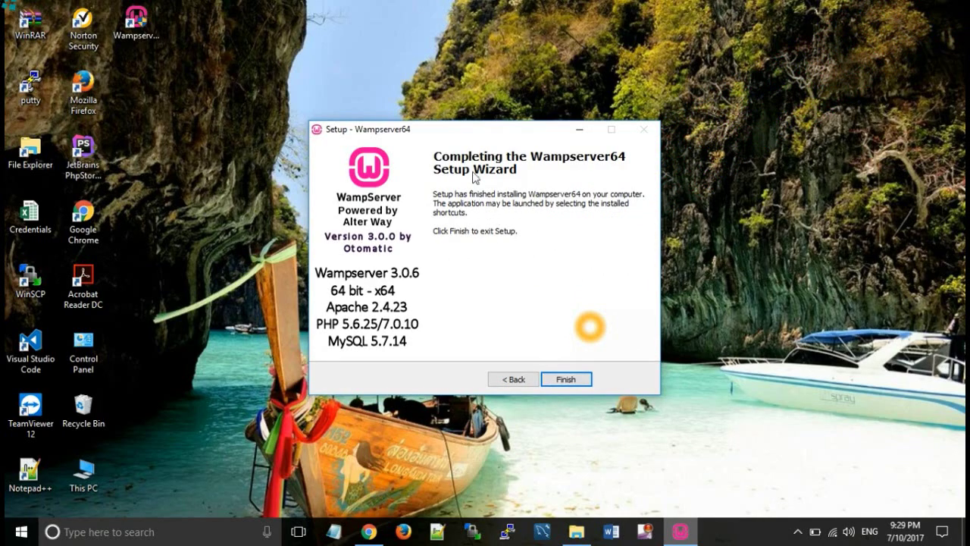
pyautogui.click(567, 380)
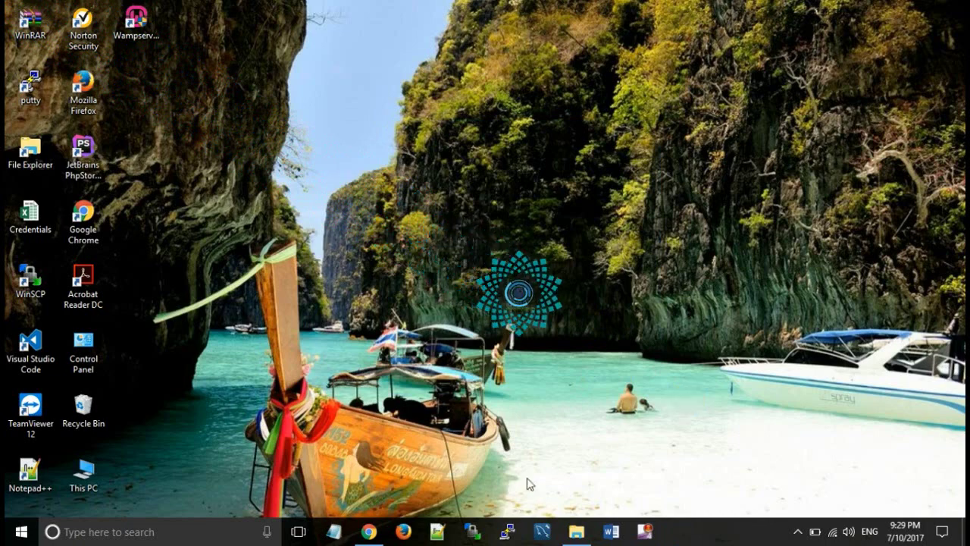
# Step: Switch to Chrome and download the WordPress 4.8 zip from the WordPress.org download page
pyautogui.click(369, 532)
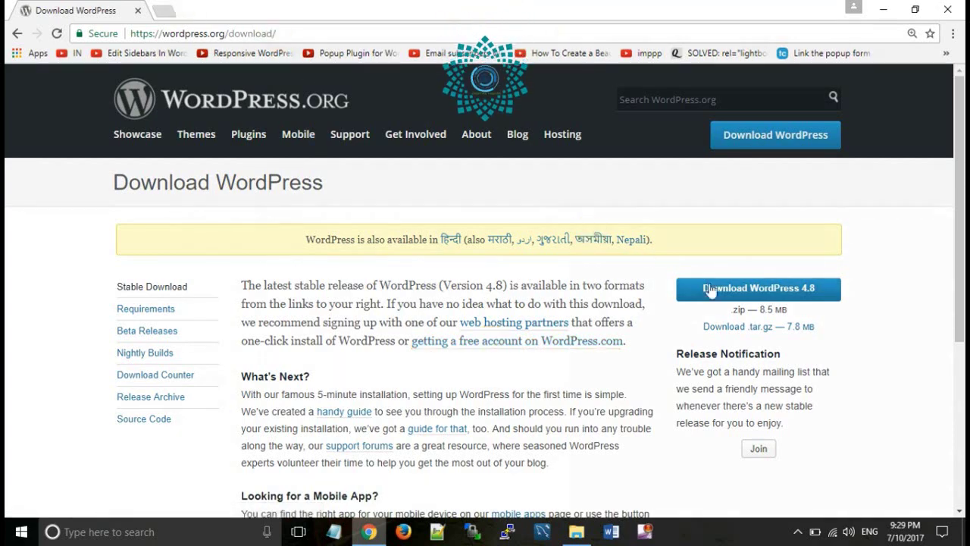
pyautogui.click(747, 294)
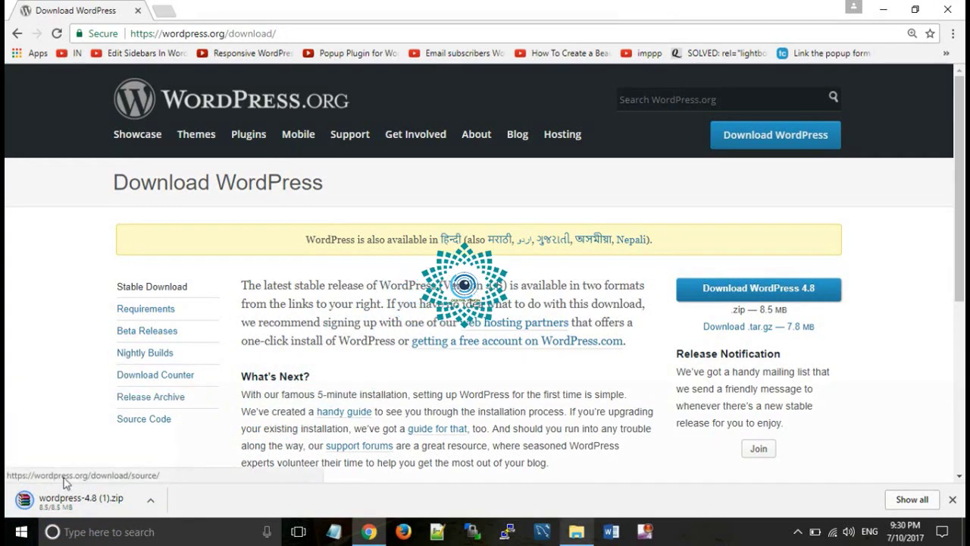
pyautogui.click(171, 416)
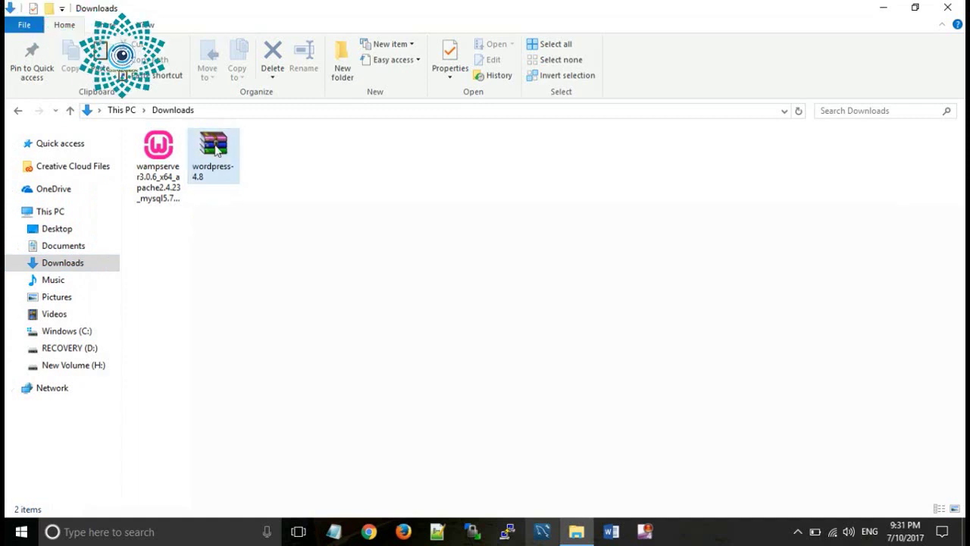
# Step: Extract the wordpress-4.8 archive in the Downloads folder into its own wordpress-4.8 folder
pyautogui.click(217, 145)
pyautogui.rightClick(216, 144)
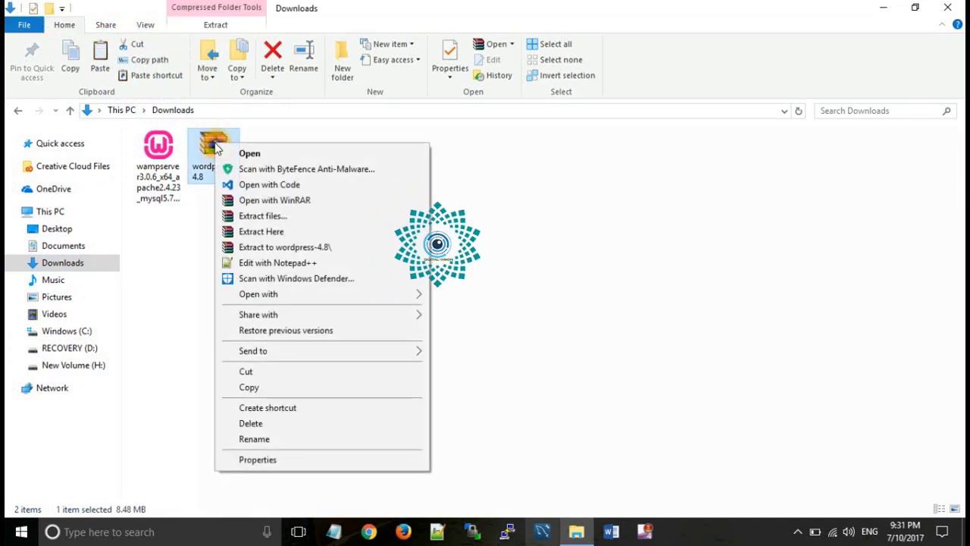
pyautogui.click(301, 250)
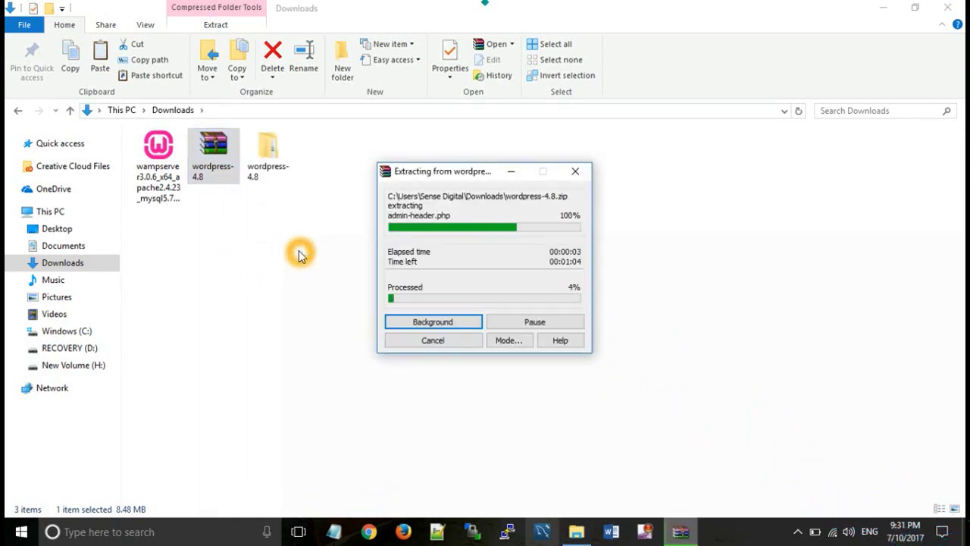
# Step: Open the extracted wordpress-4.8 folder and its inner wordpress folder to view the WordPress files
pyautogui.click(272, 174)
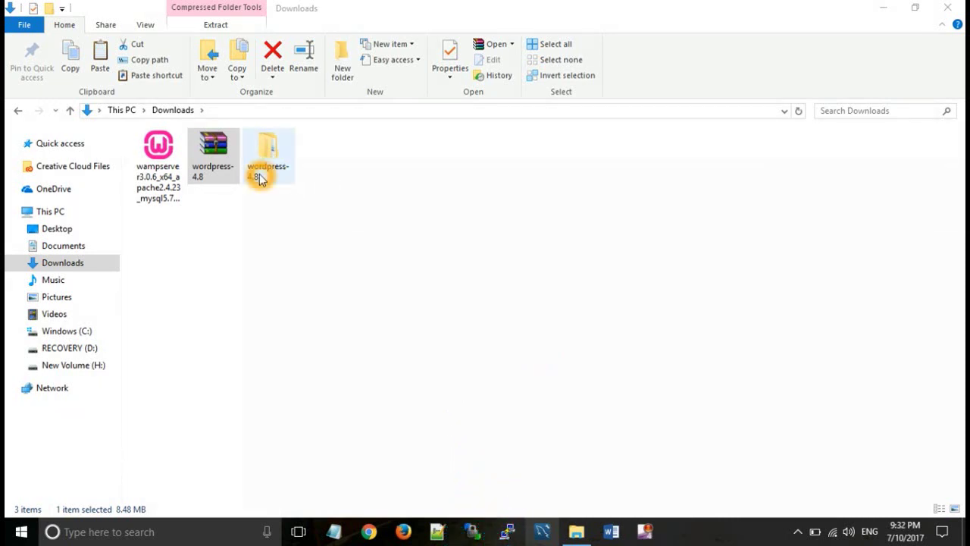
pyautogui.doubleClick(259, 176)
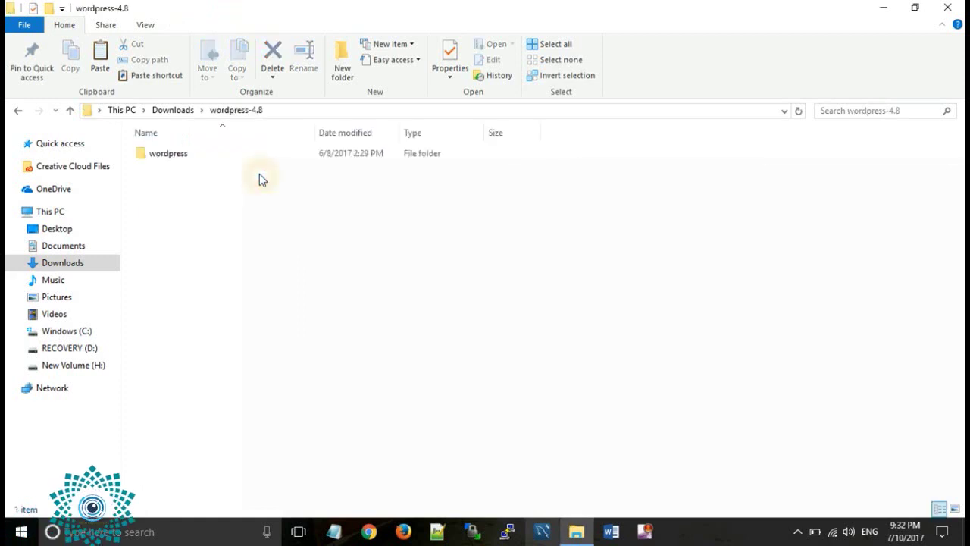
pyautogui.click(185, 155)
pyautogui.doubleClick(186, 156)
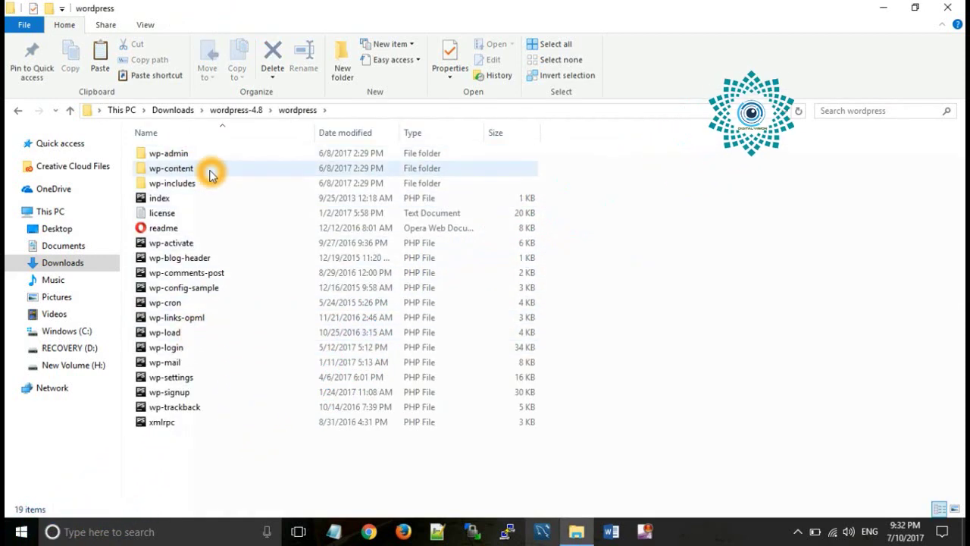
pyautogui.click(197, 277)
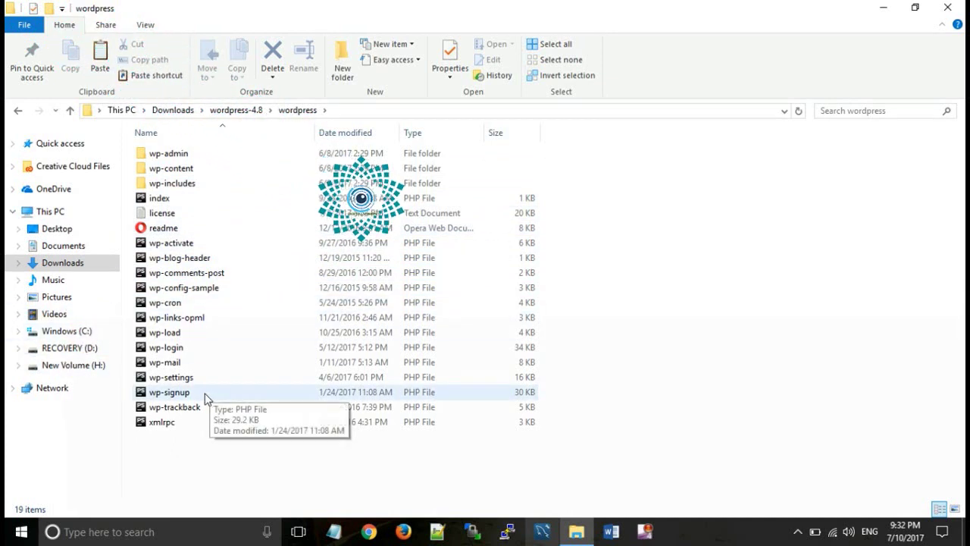
# Step: Create a new folder named sample.com in the www folder of C:\wamp64
pyautogui.click(90, 329)
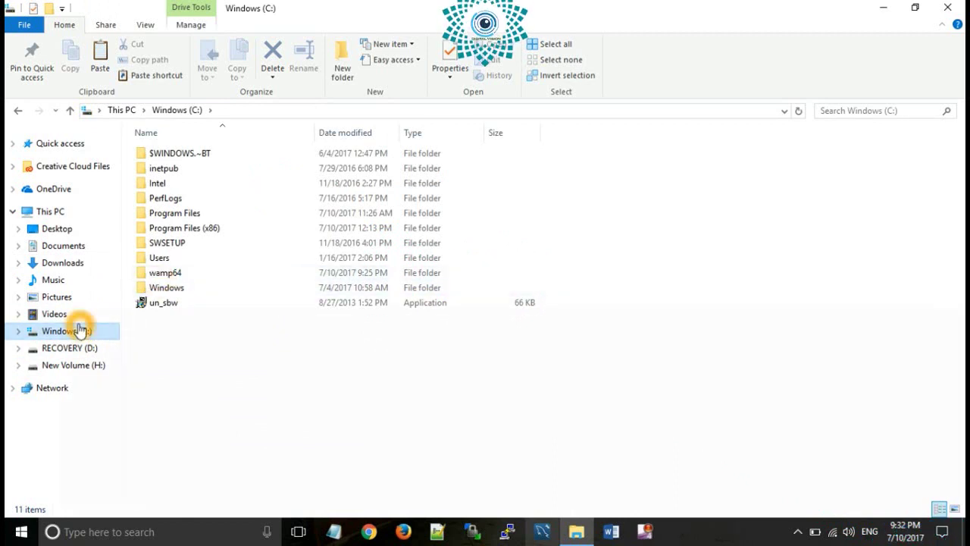
pyautogui.click(179, 276)
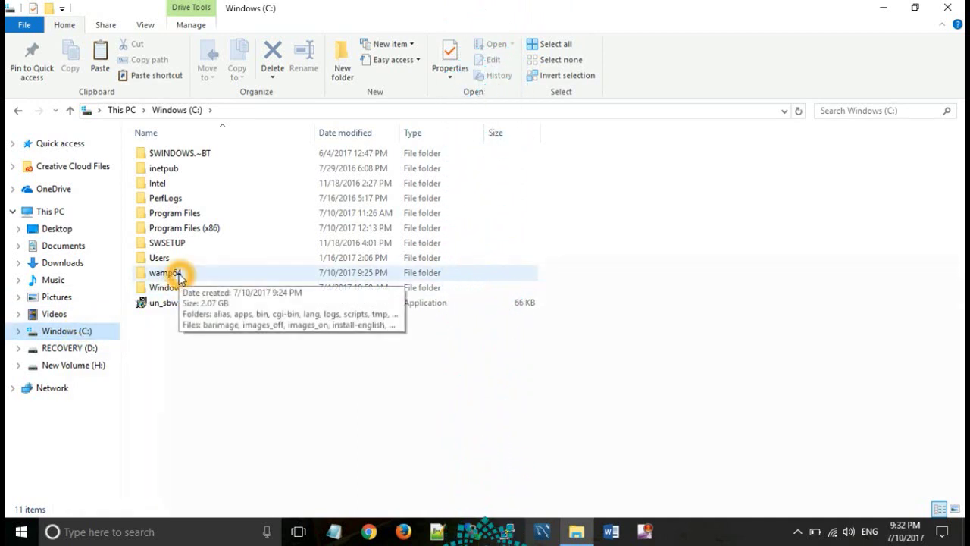
pyautogui.doubleClick(179, 274)
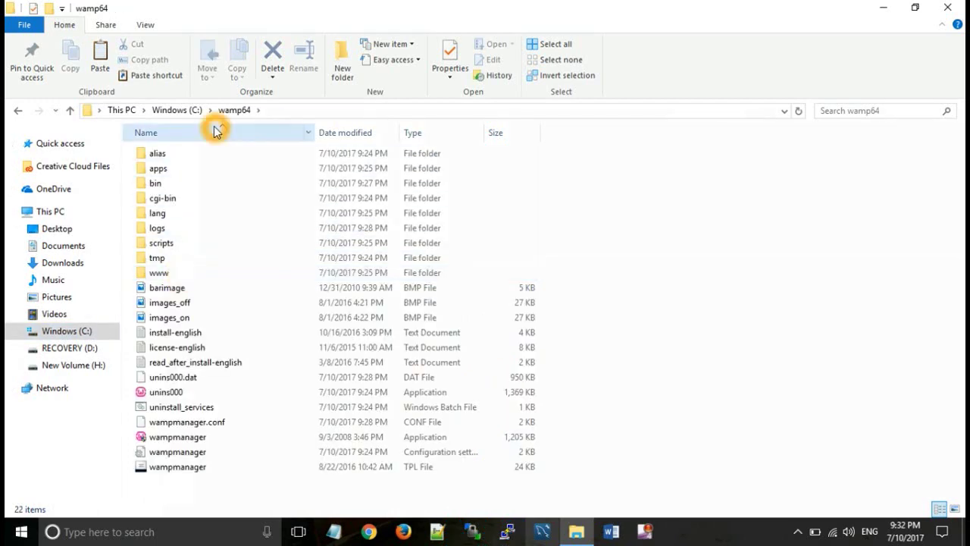
pyautogui.doubleClick(152, 274)
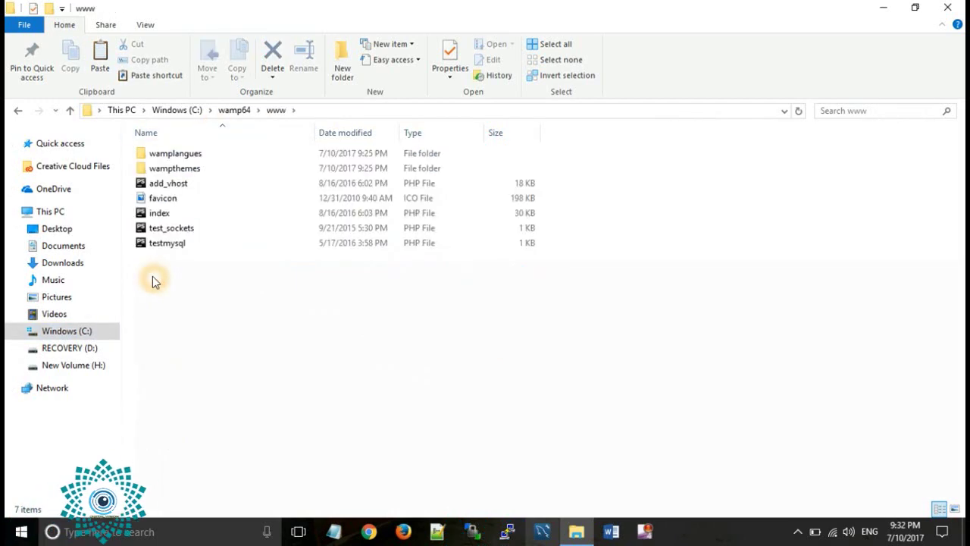
pyautogui.click(347, 53)
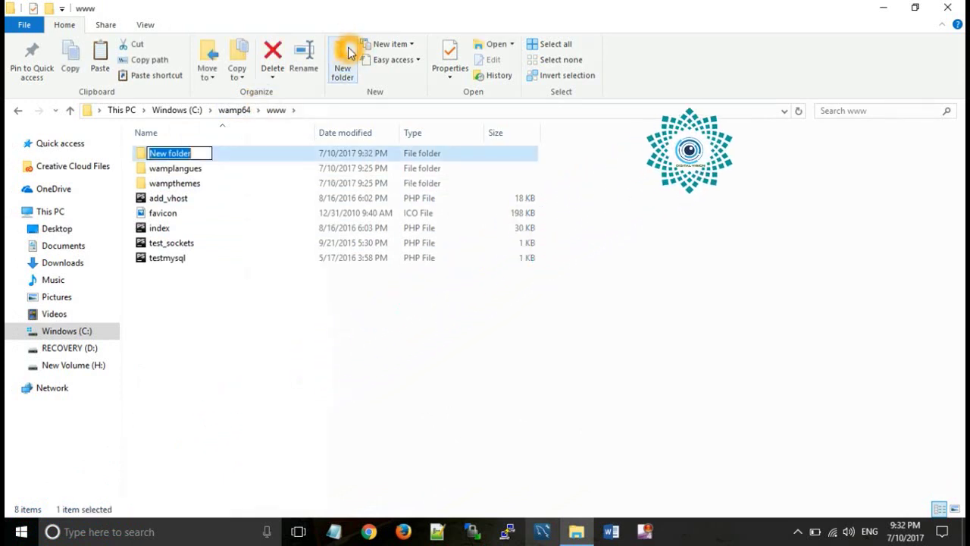
pyautogui.write('sample.com')
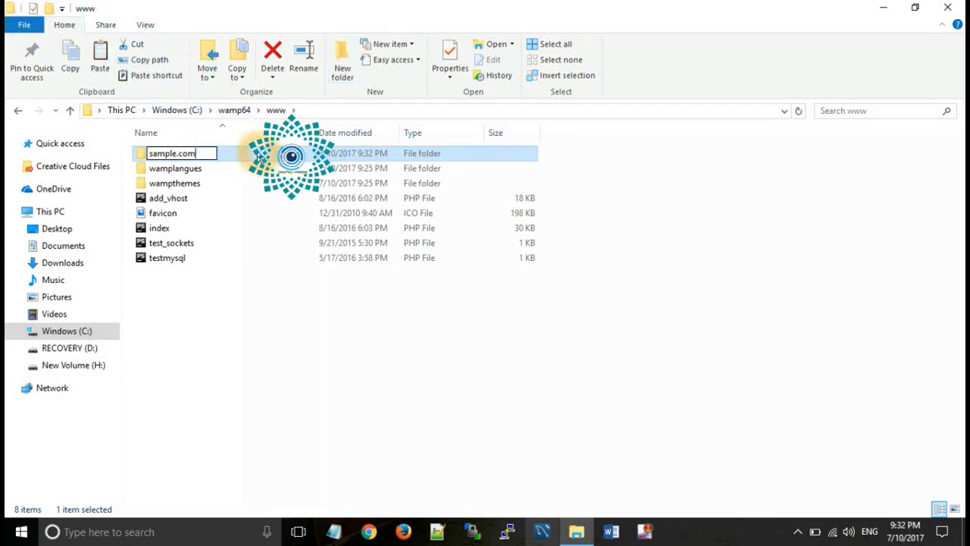
pyautogui.press('Return')
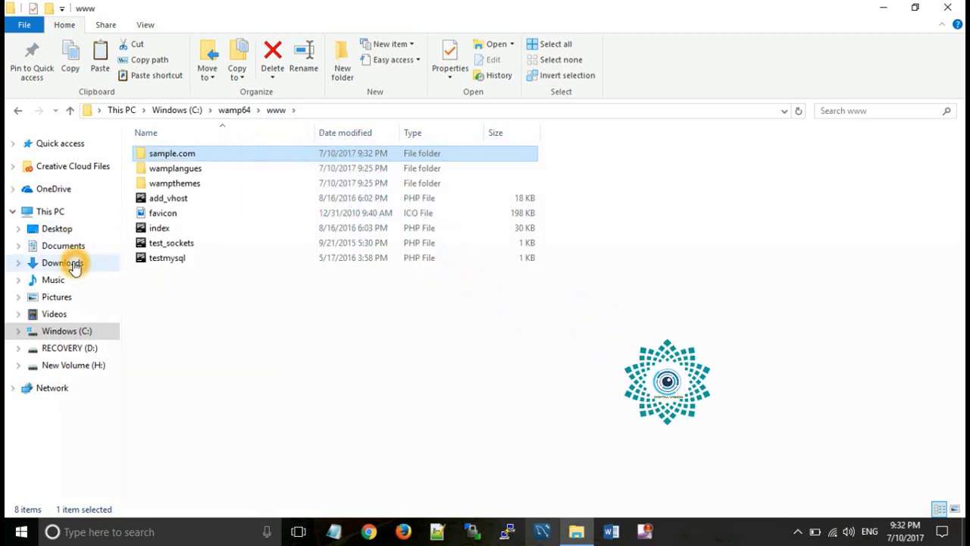
# Step: Copy all the WordPress files and folders from the inner wordpress folder of wordpress-4.8 in Downloads
pyautogui.click(73, 265)
pyautogui.doubleClick(161, 155)
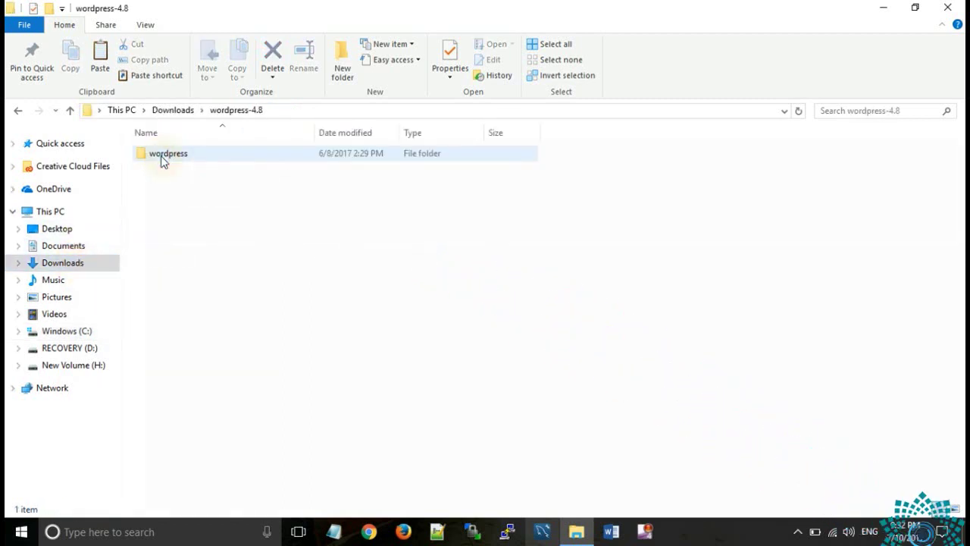
pyautogui.doubleClick(174, 158)
pyautogui.click(200, 275)
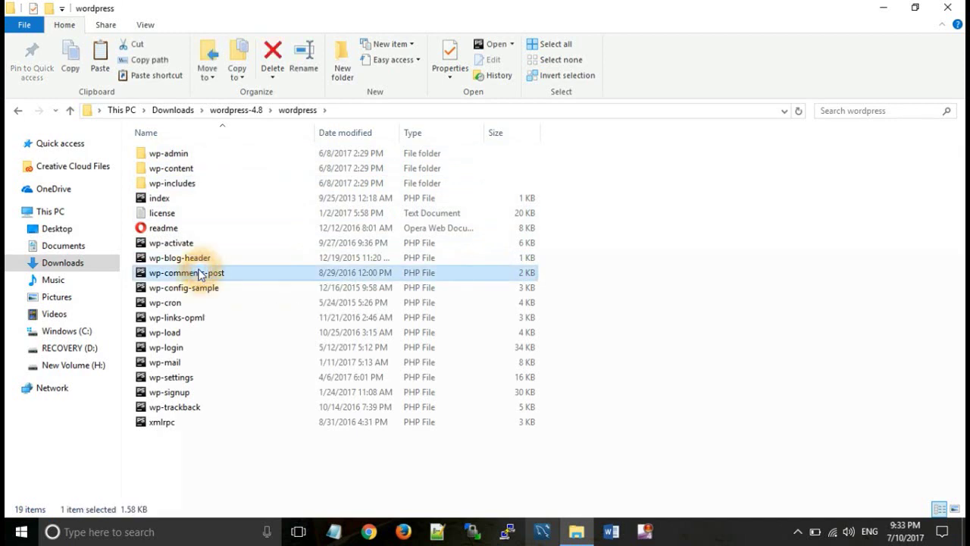
pyautogui.hotkey('ctrl', 'a')
pyautogui.rightClick(201, 275)
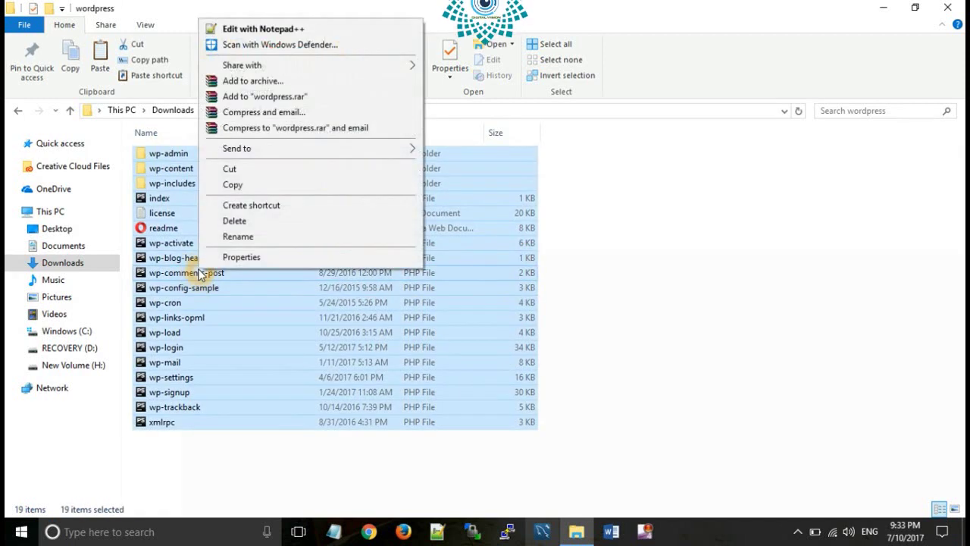
pyautogui.click(293, 187)
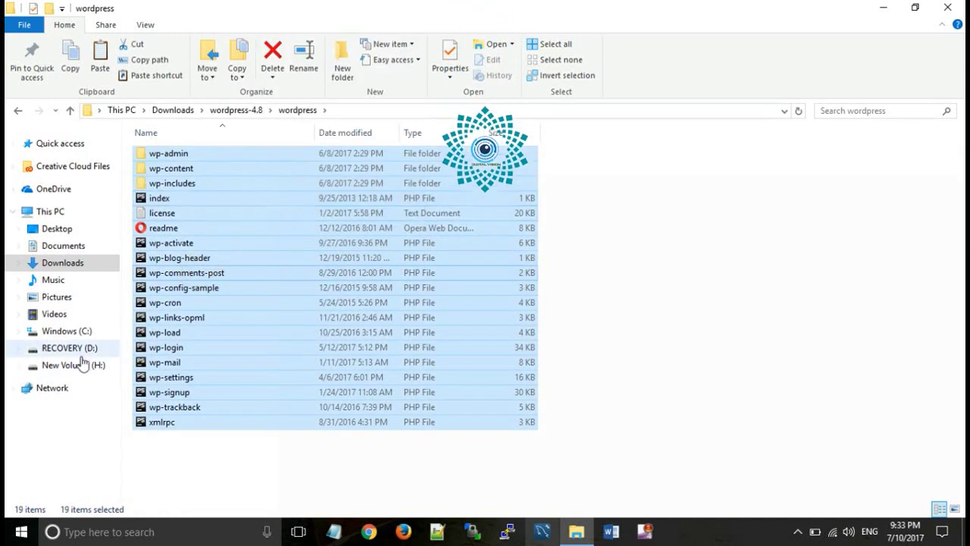
pyautogui.click(78, 331)
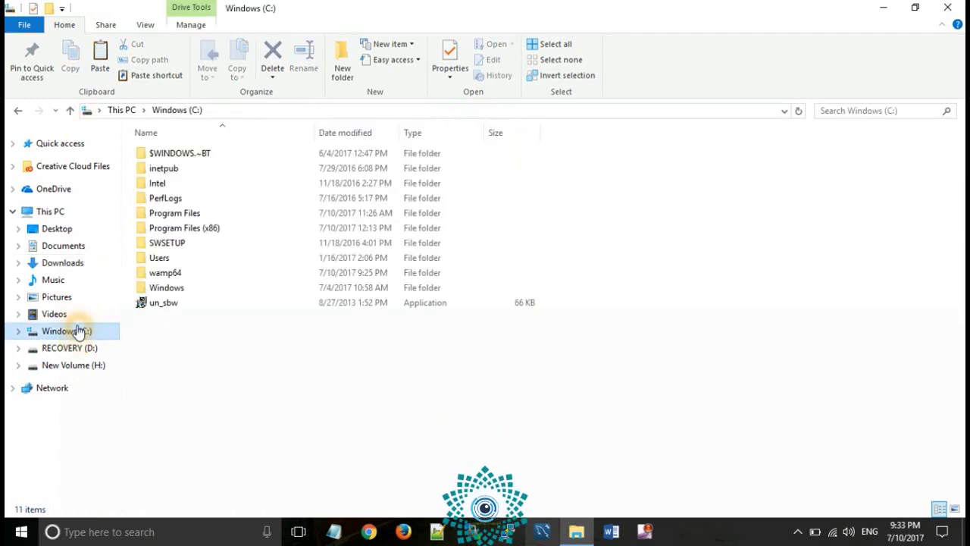
pyautogui.doubleClick(168, 273)
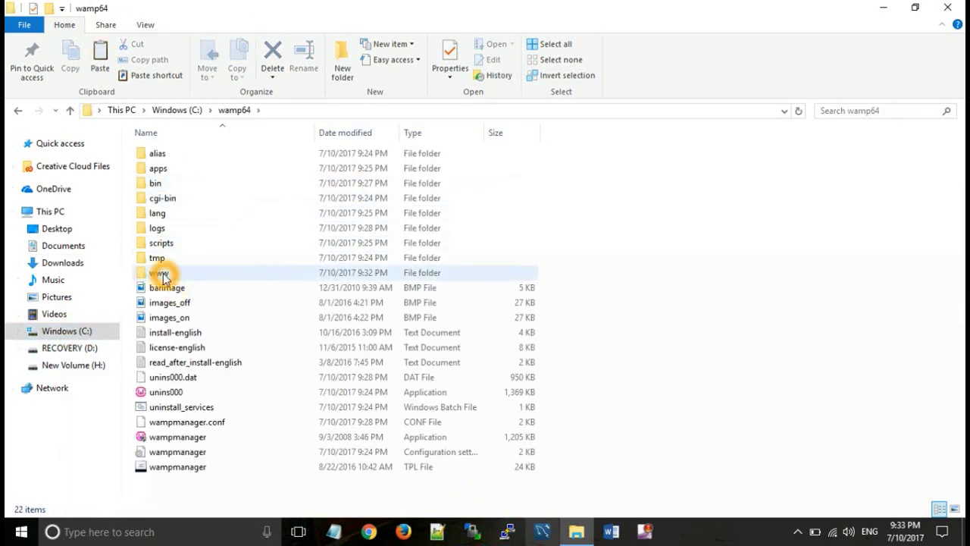
pyautogui.doubleClick(159, 274)
pyautogui.doubleClick(191, 155)
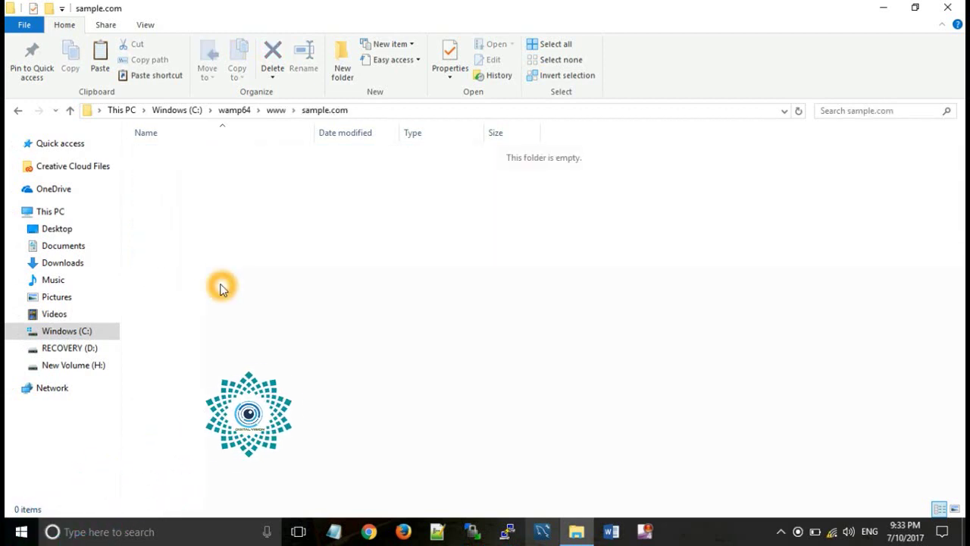
pyautogui.rightClick(221, 287)
pyautogui.click(277, 382)
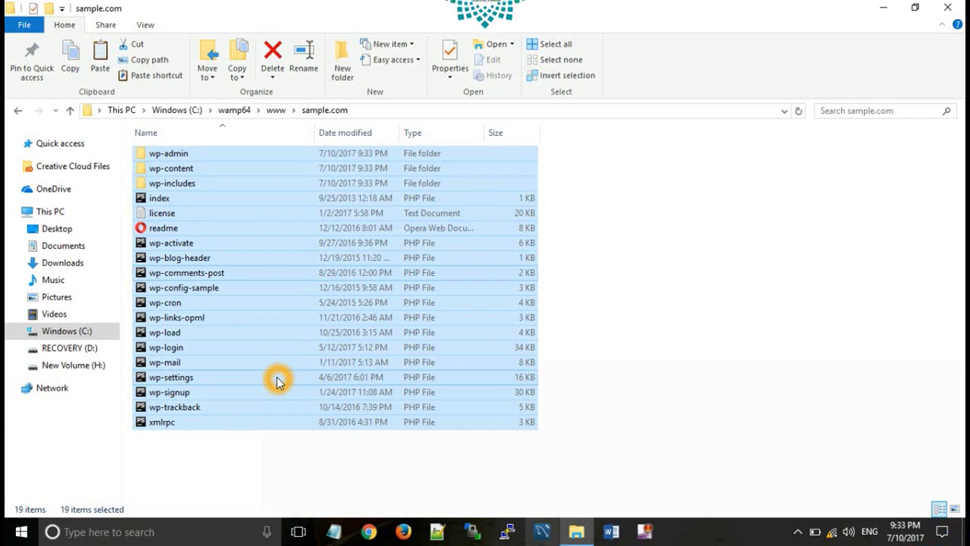
# Step: Minimize File Explorer and launch Wampserver from the desktop
pyautogui.click(883, 9)
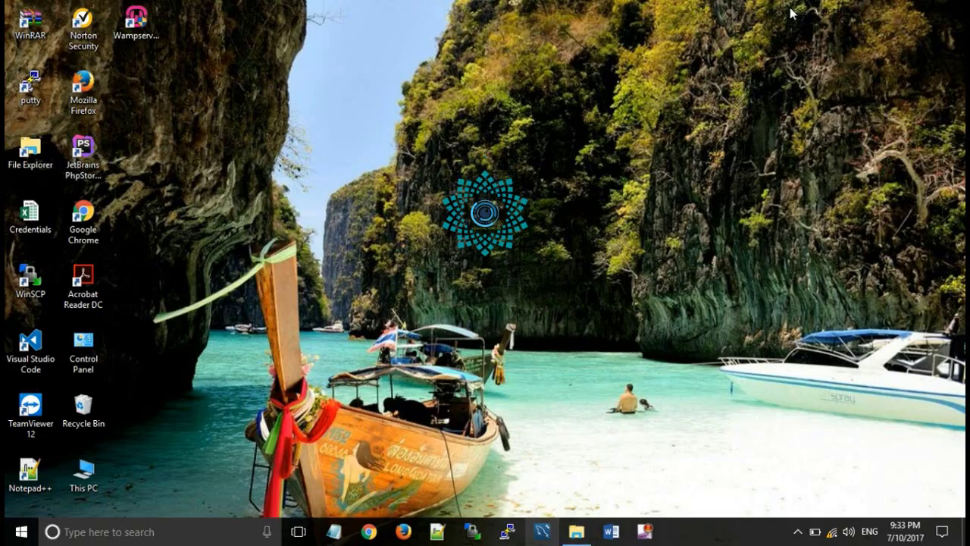
pyautogui.click(142, 28)
pyautogui.doubleClick(143, 29)
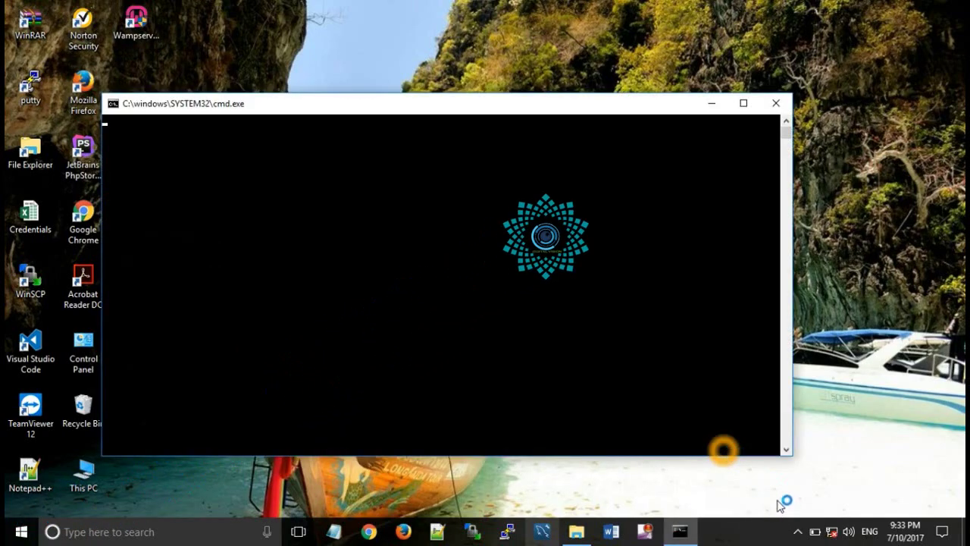
# Step: Open Apache's httpd-vhosts.conf file from the running Wampserver
pyautogui.click(798, 531)
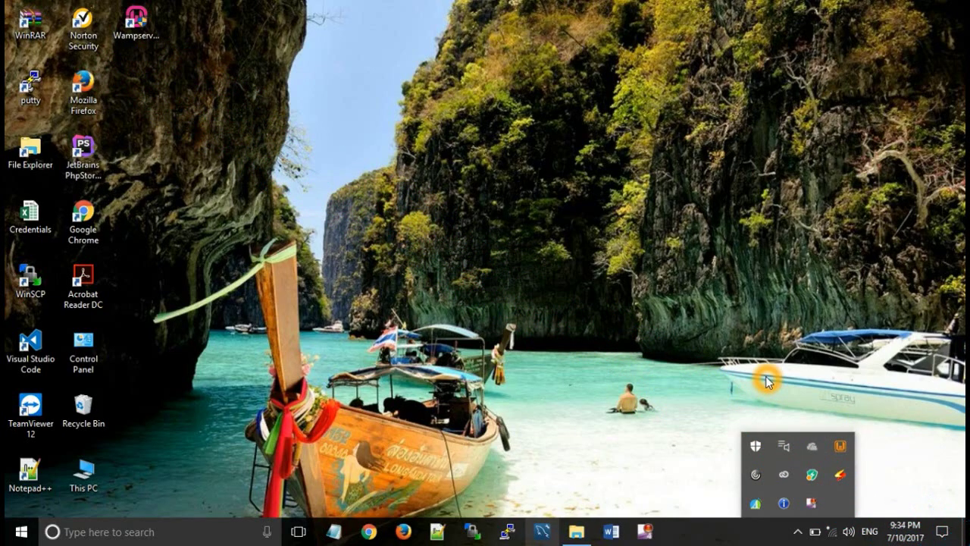
pyautogui.click(839, 449)
pyautogui.moveTo(907, 341)
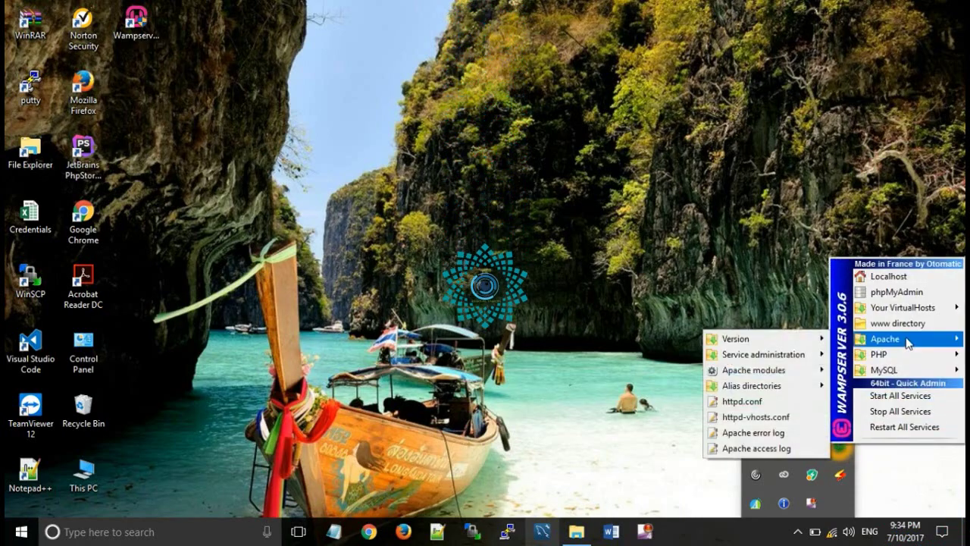
pyautogui.click(787, 421)
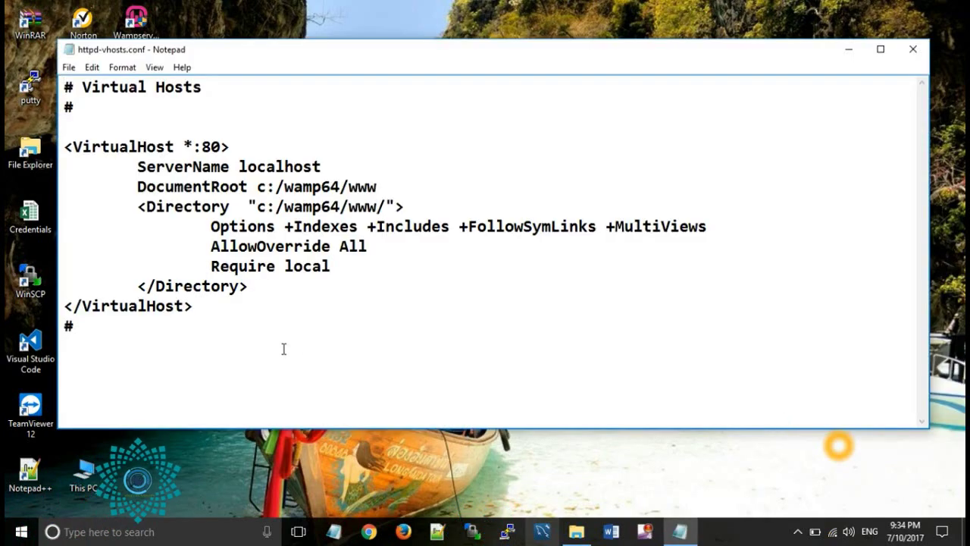
# Step: Duplicate the whole VirtualHost *:80 block below the final # line of httpd-vhosts.conf
pyautogui.moveTo(192, 306); pyautogui.dragTo(51, 153)
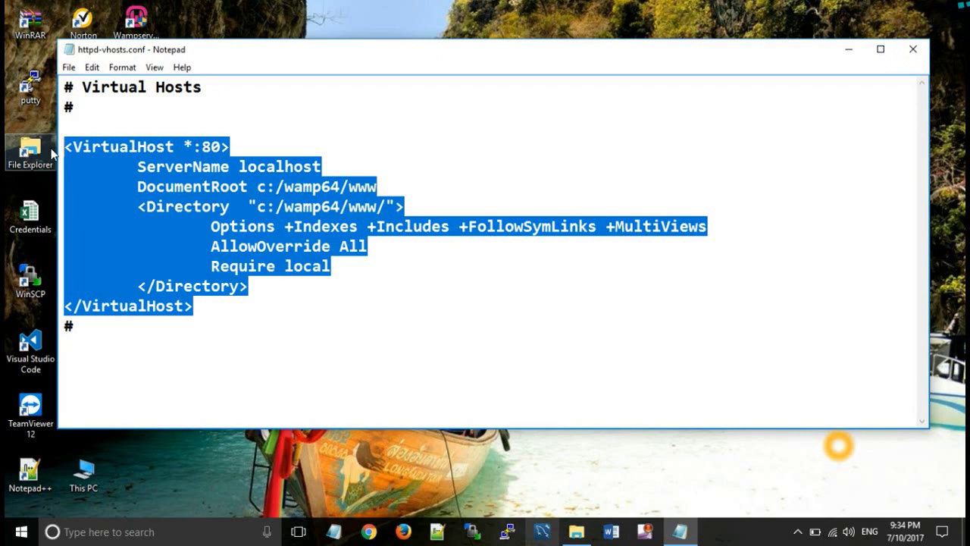
pyautogui.click(97, 329)
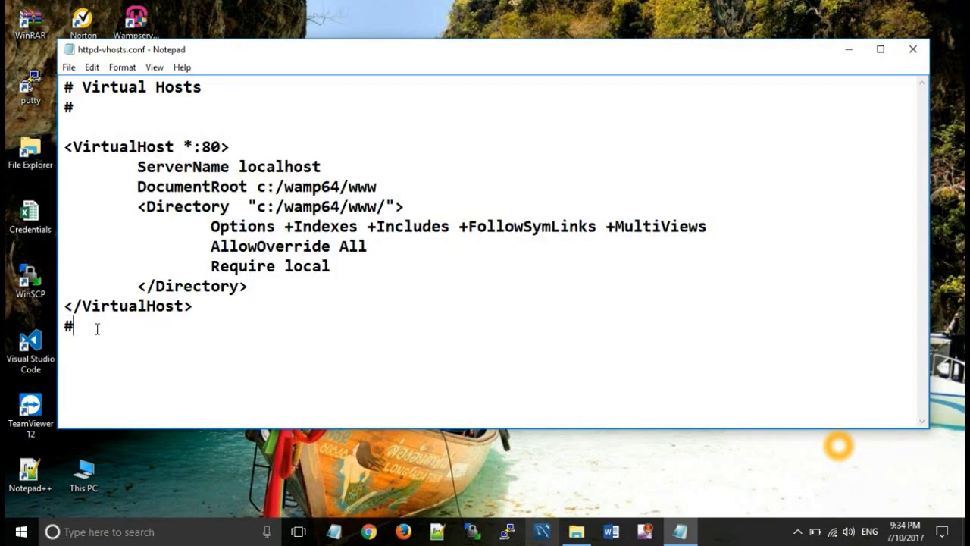
pyautogui.hotkey('ctrl', 'v')
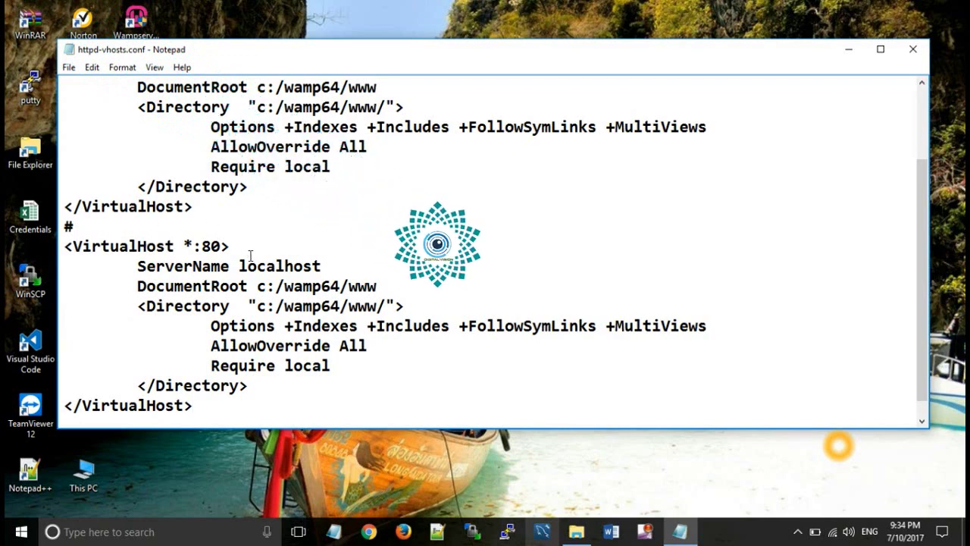
# Step: Copy the sample.com folder name from C:\wamp64\www and use it as the ServerName in the second VirtualHost block
pyautogui.moveTo(240, 266); pyautogui.dragTo(352, 265)
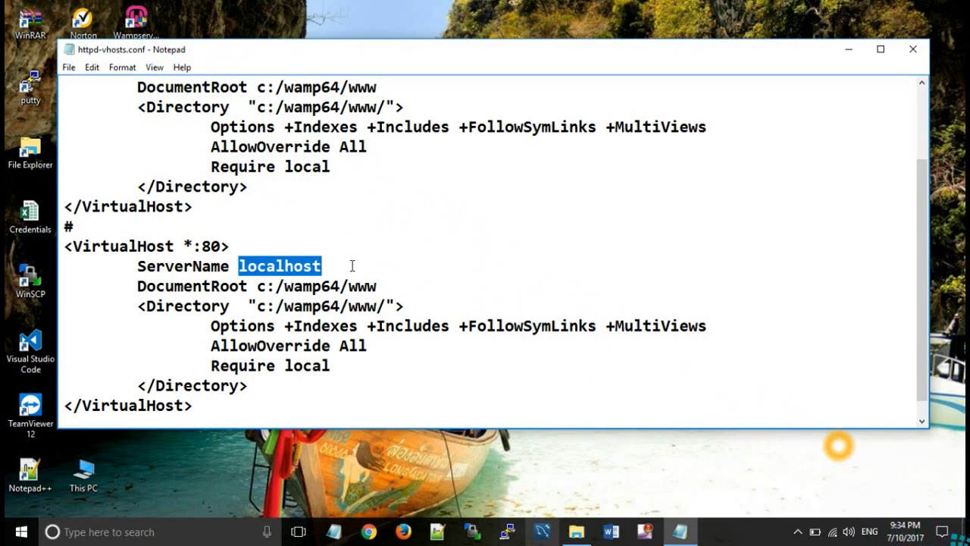
pyautogui.click(576, 533)
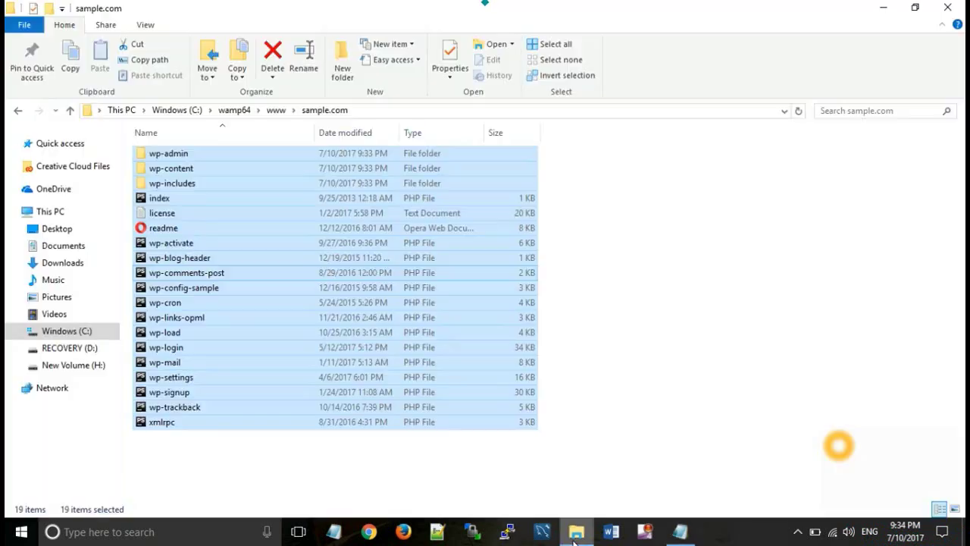
pyautogui.click(276, 114)
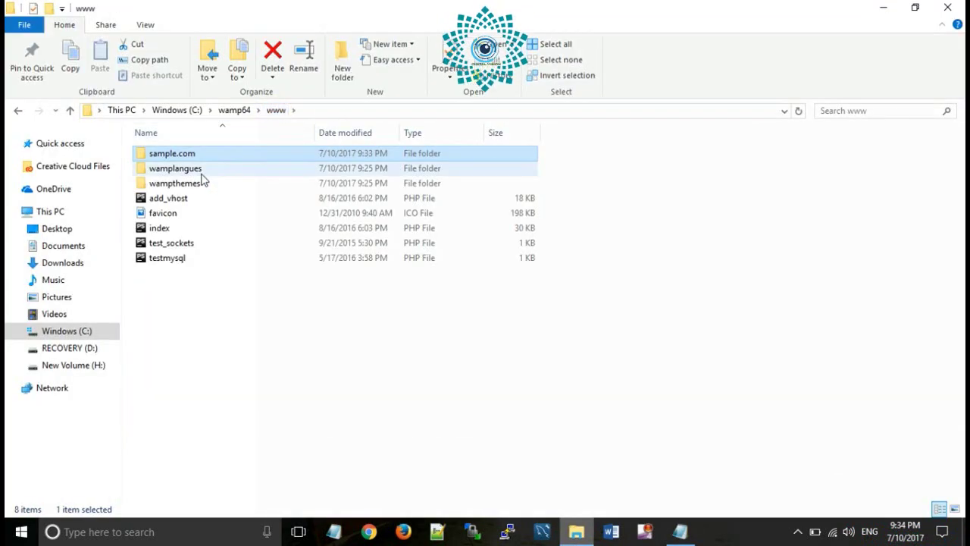
pyautogui.click(181, 153)
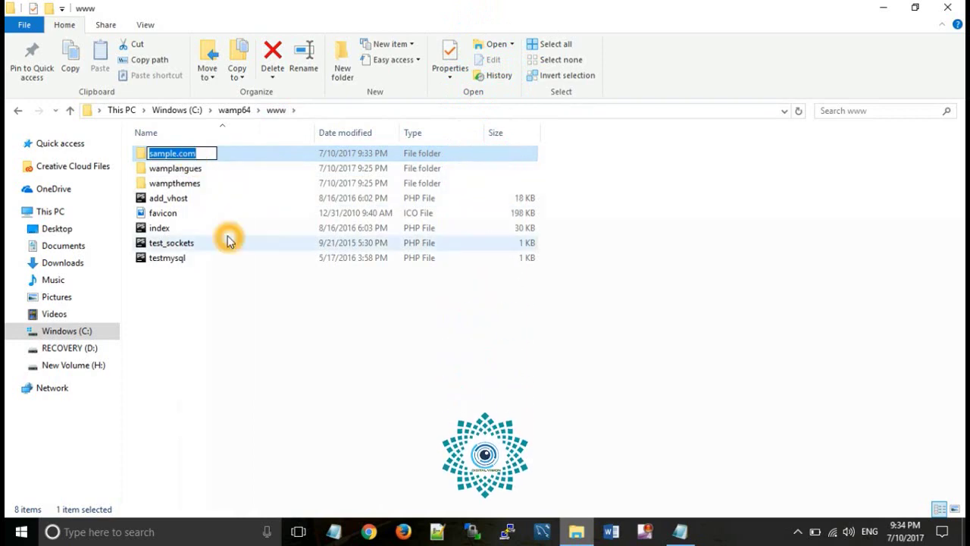
pyautogui.click(576, 532)
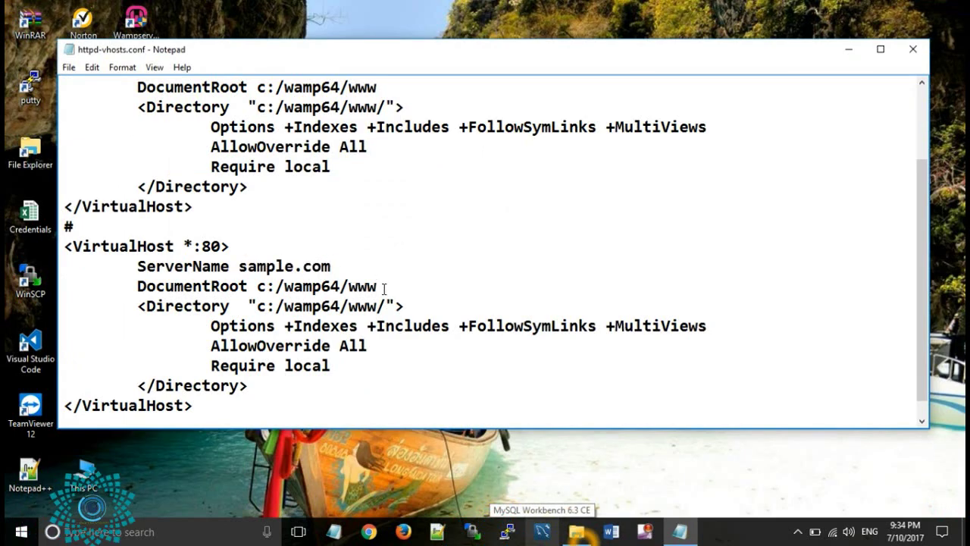
# Step: Set the second VirtualHost block's DocumentRoot and Directory paths to c:/wamp64/www/sample.com
pyautogui.hotkey('ctrl', 'v')
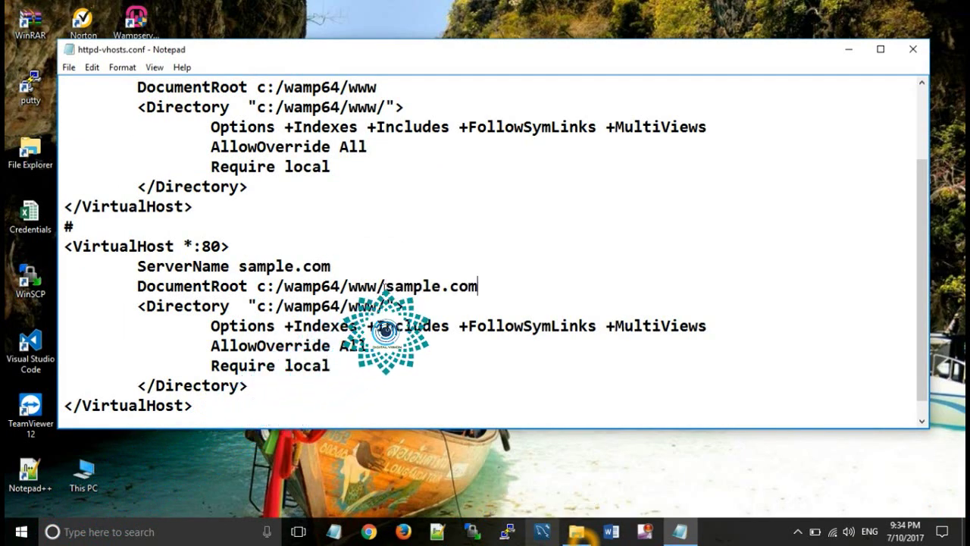
pyautogui.click(386, 305)
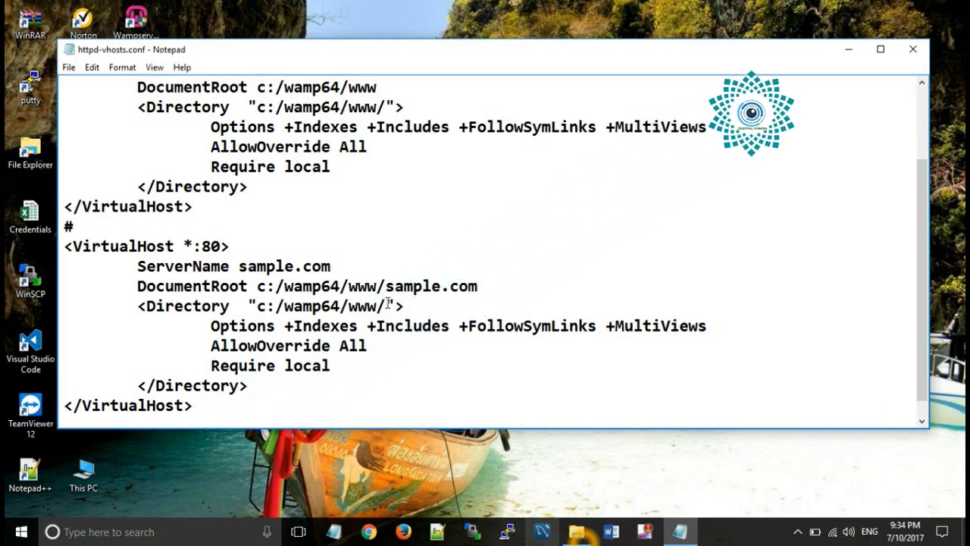
pyautogui.hotkey('ctrl', 'v')
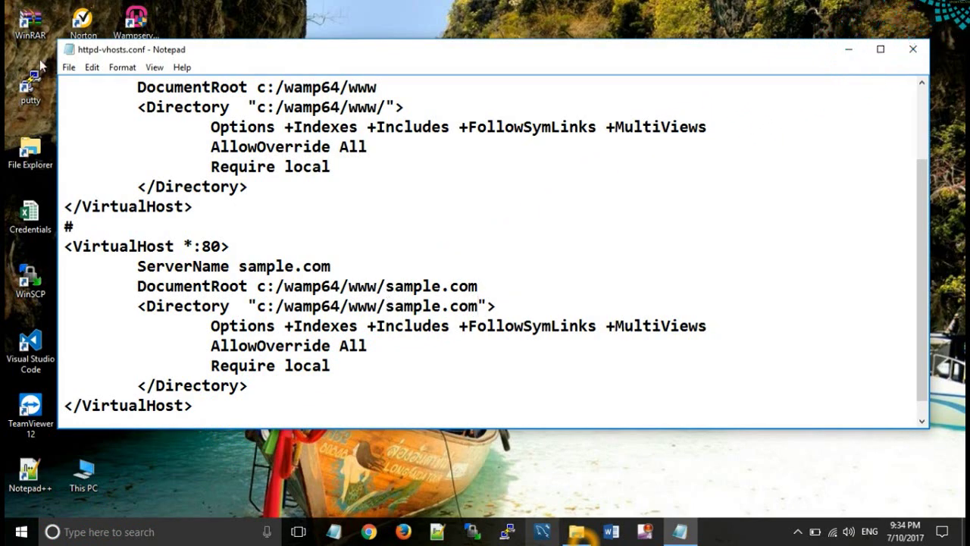
# Step: Save the httpd-vhosts.conf changes and close the file
pyautogui.click(65, 70)
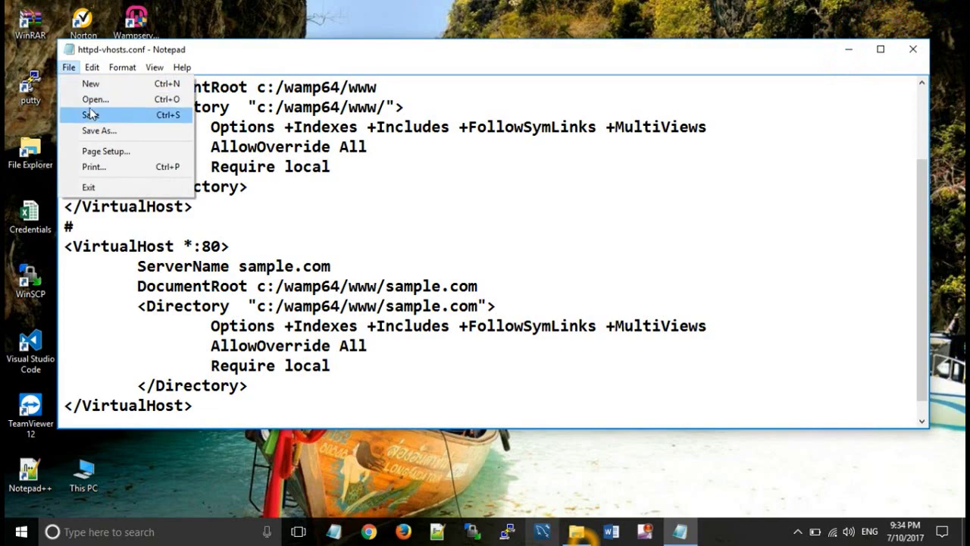
pyautogui.click(90, 110)
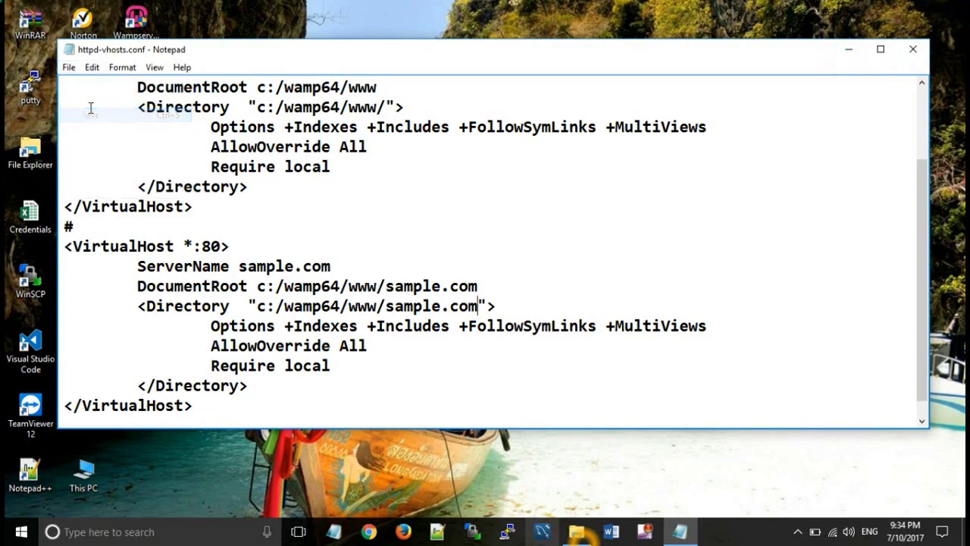
pyautogui.click(912, 51)
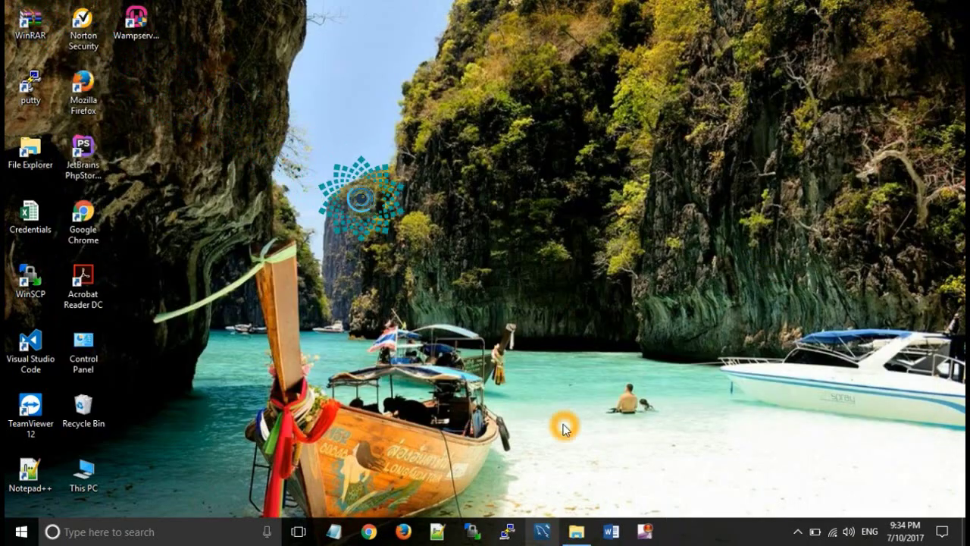
# Step: Start Notepad with administrator rights
pyautogui.rightClick(336, 531)
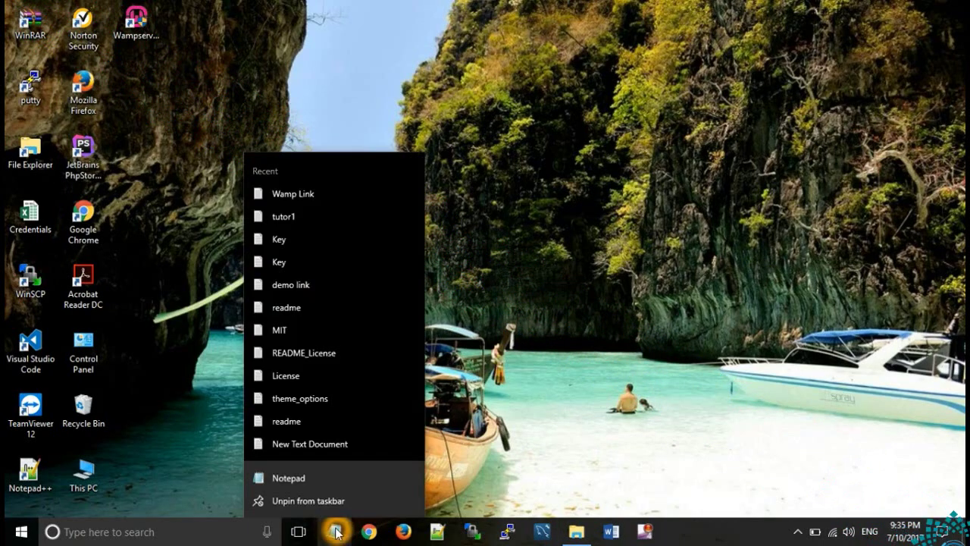
pyautogui.rightClick(334, 477)
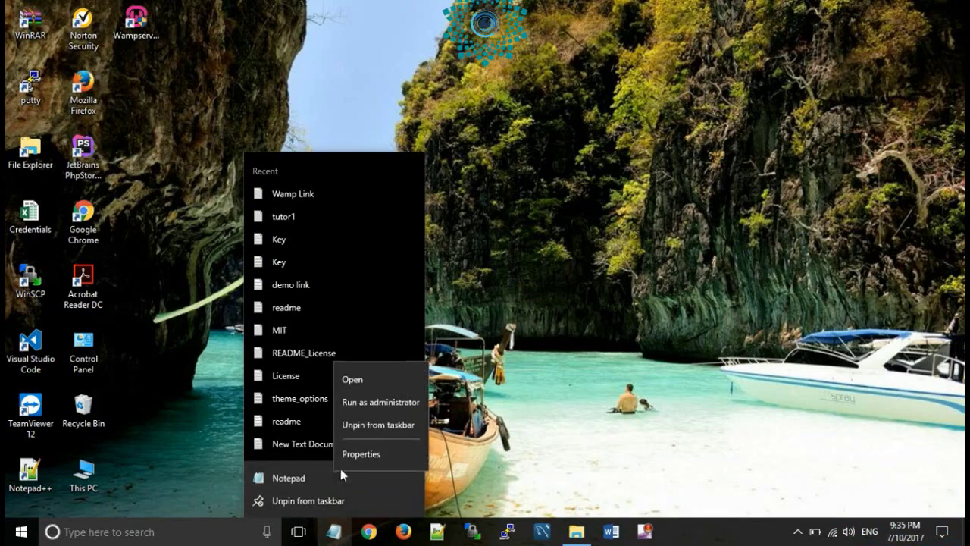
pyautogui.click(369, 403)
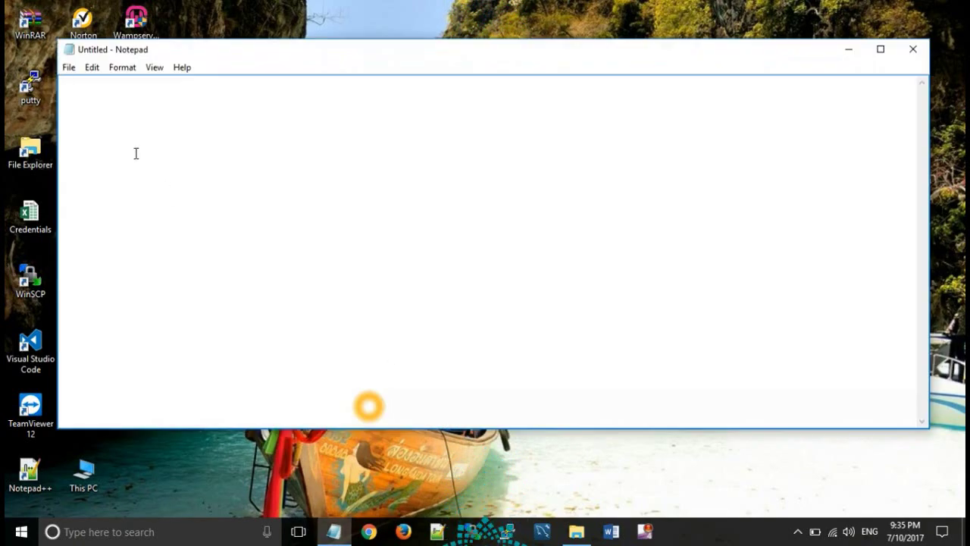
# Step: Open the hosts file from C:\Windows\System32\drivers\etc and maximize its window
pyautogui.click(69, 68)
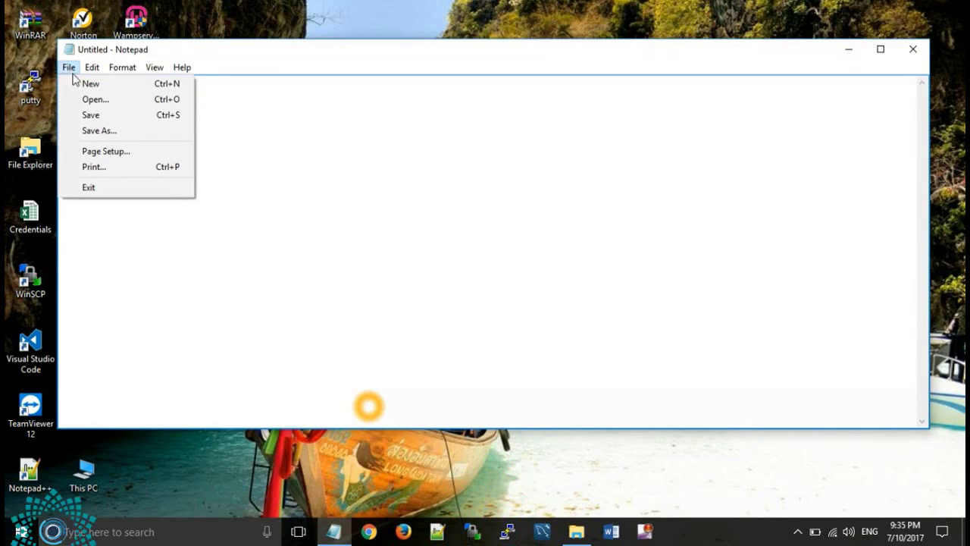
pyautogui.click(85, 101)
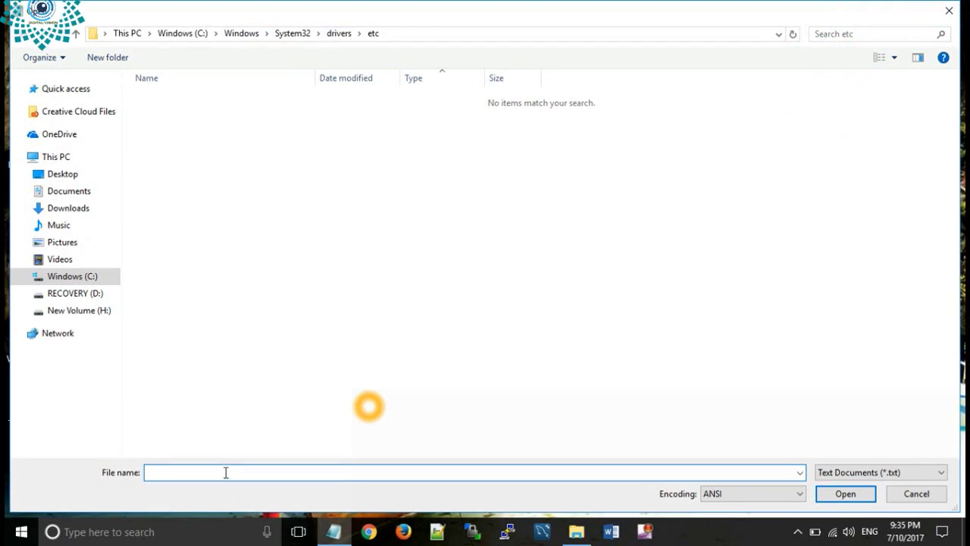
pyautogui.write('host')
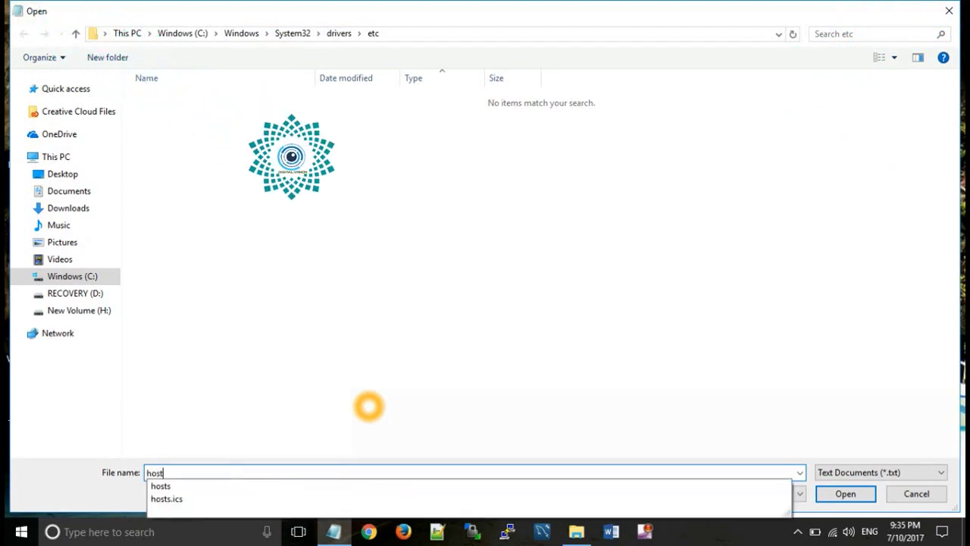
pyautogui.write('s')
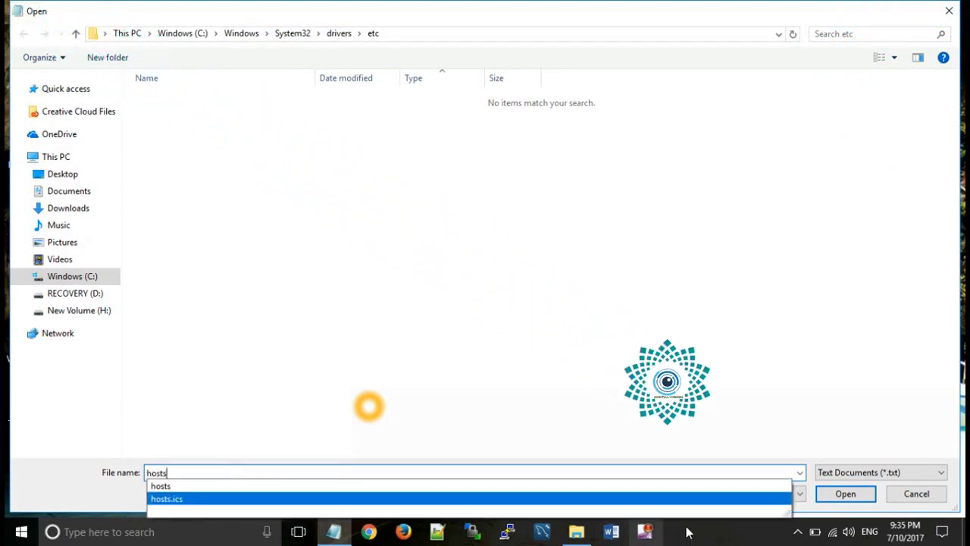
pyautogui.press('Return')
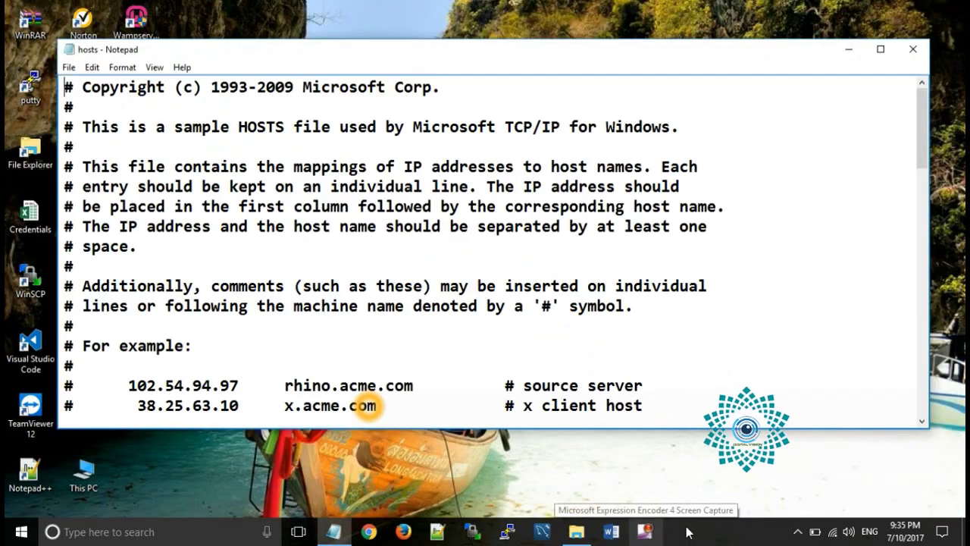
pyautogui.click(883, 51)
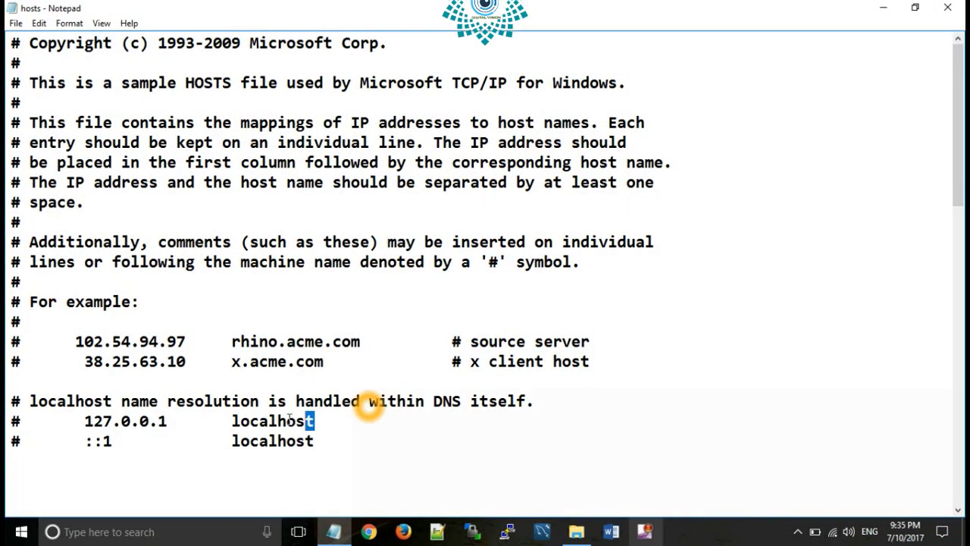
# Step: Copy the 127.0.0.1 localhost mapping, without its # sign, onto a new line below the ::1 localhost entry
pyautogui.moveTo(288, 418); pyautogui.dragTo(87, 421)
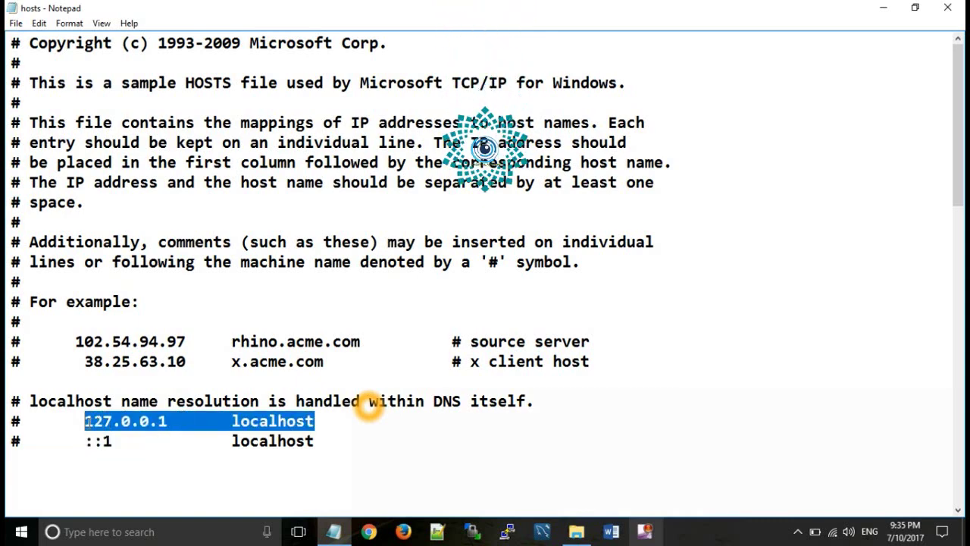
pyautogui.rightClick(88, 423)
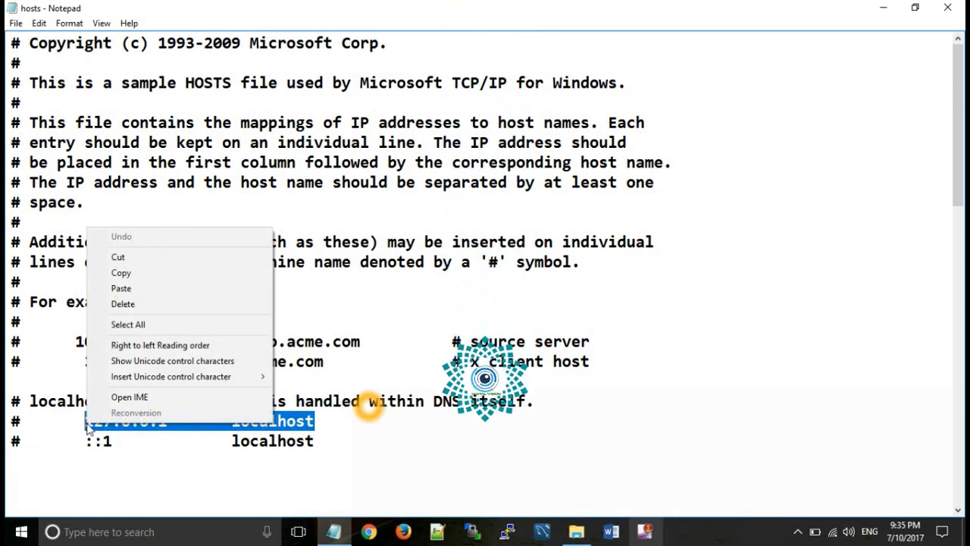
pyautogui.click(123, 272)
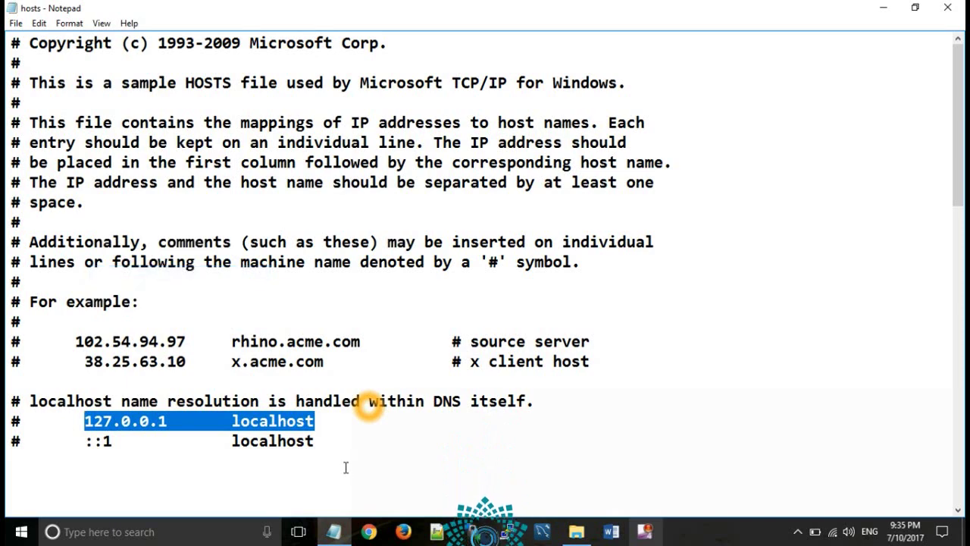
pyautogui.click(341, 442)
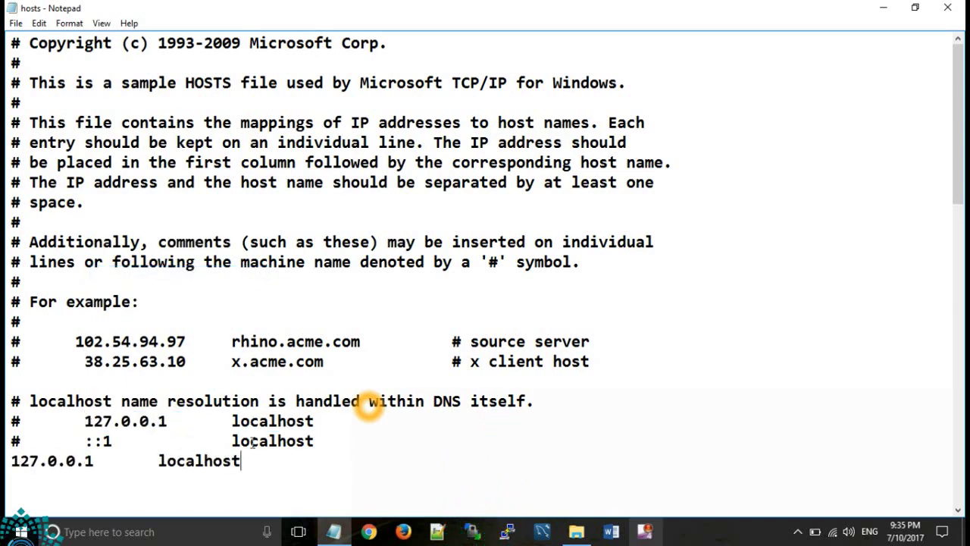
# Step: Replace localhost with sample.com in the new 127.0.0.1 line of the hosts file
pyautogui.press('BackSpace')
pyautogui.press('BackSpace')
pyautogui.press('BackSpace')
pyautogui.press('BackSpace')
pyautogui.press('BackSpace')
pyautogui.press('BackSpace')
pyautogui.press('BackSpace')
pyautogui.press('BackSpace')
pyautogui.press('BackSpace')
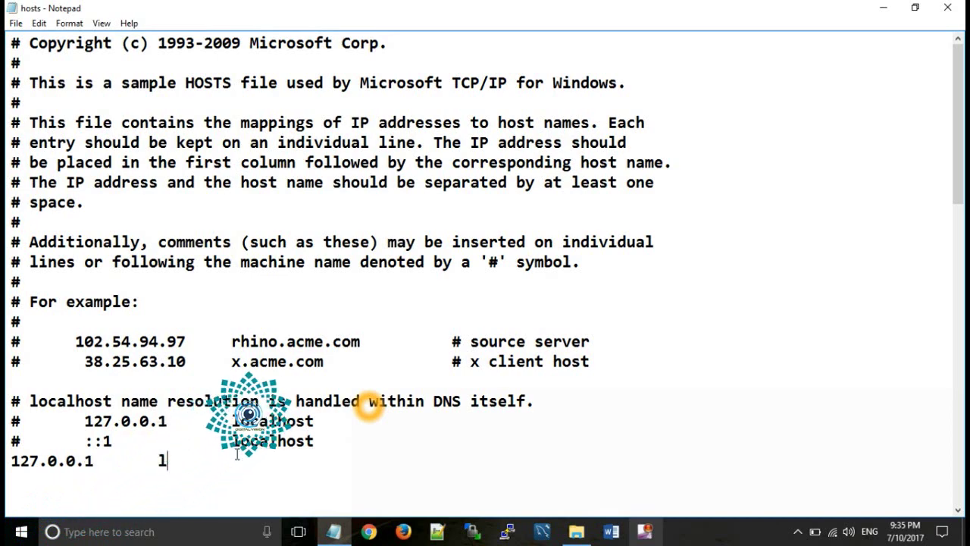
pyautogui.write('sam')
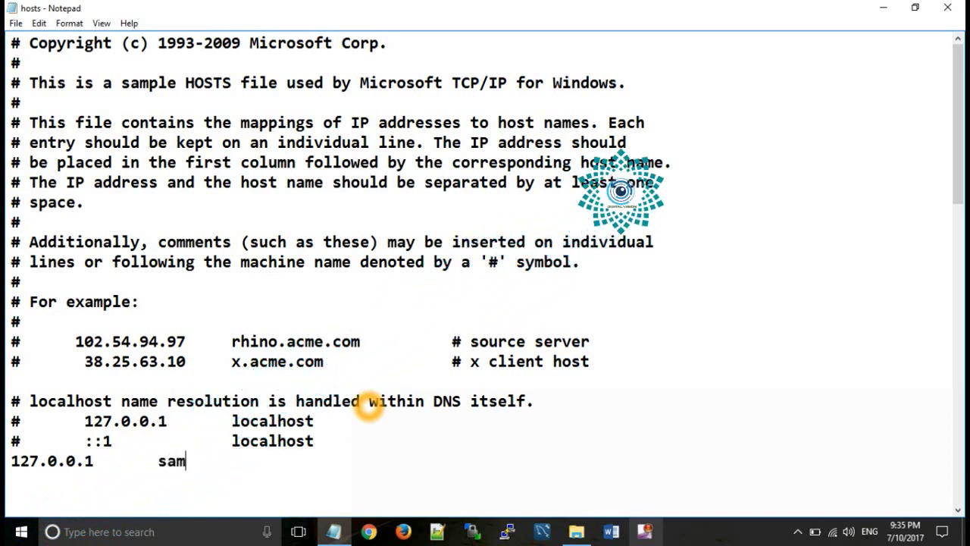
pyautogui.write('ple.com')
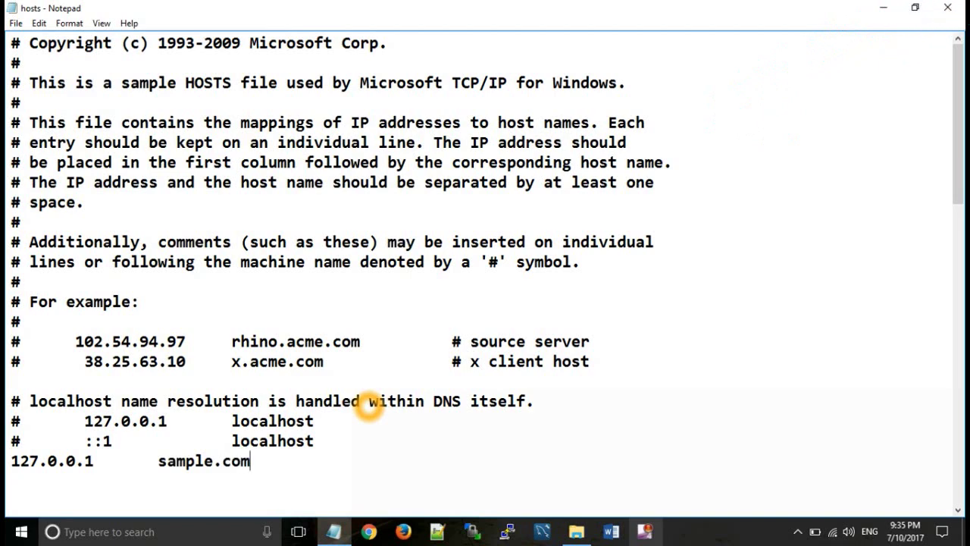
# Step: Save the hosts file changes and close the file
pyautogui.click(15, 23)
pyautogui.click(32, 69)
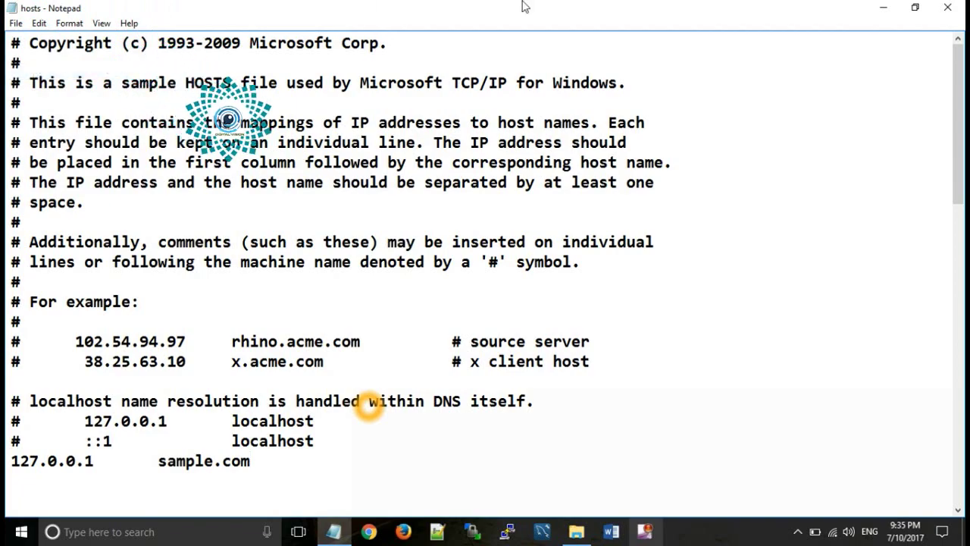
pyautogui.click(947, 8)
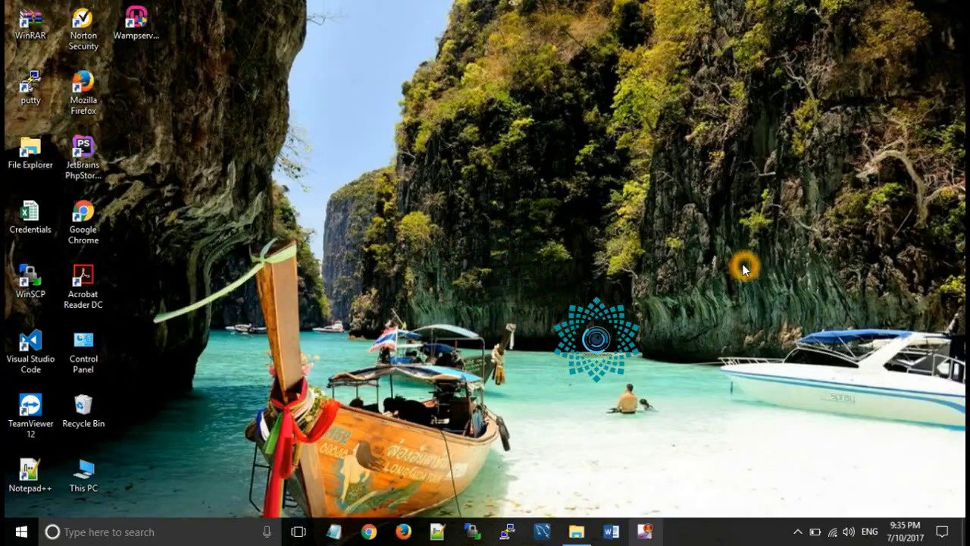
# Step: Restart WampServer's Apache service
pyautogui.click(798, 532)
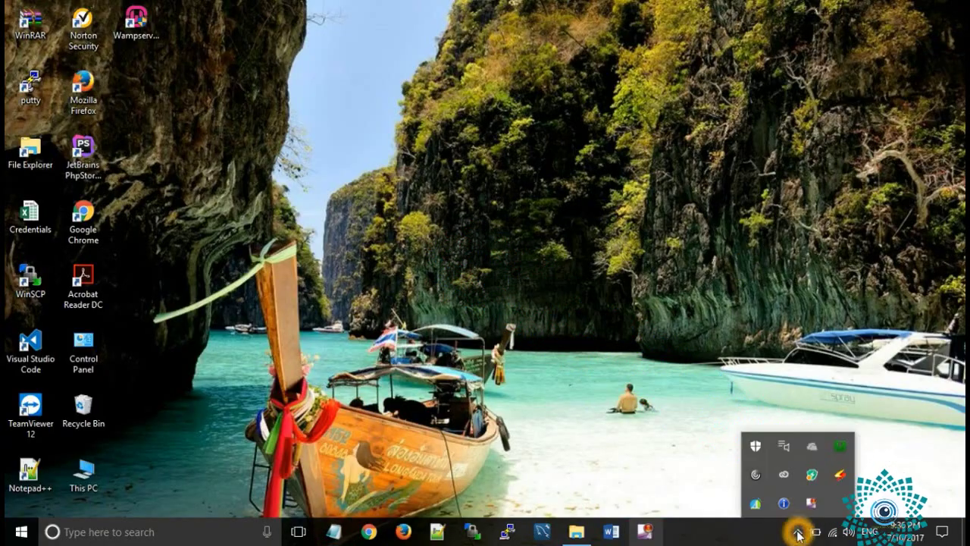
pyautogui.click(848, 447)
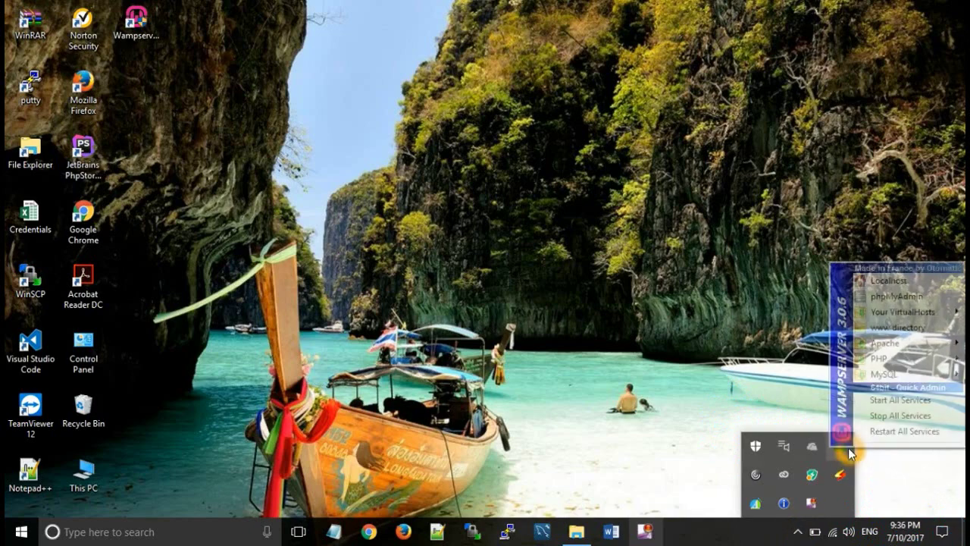
pyautogui.moveTo(893, 342)
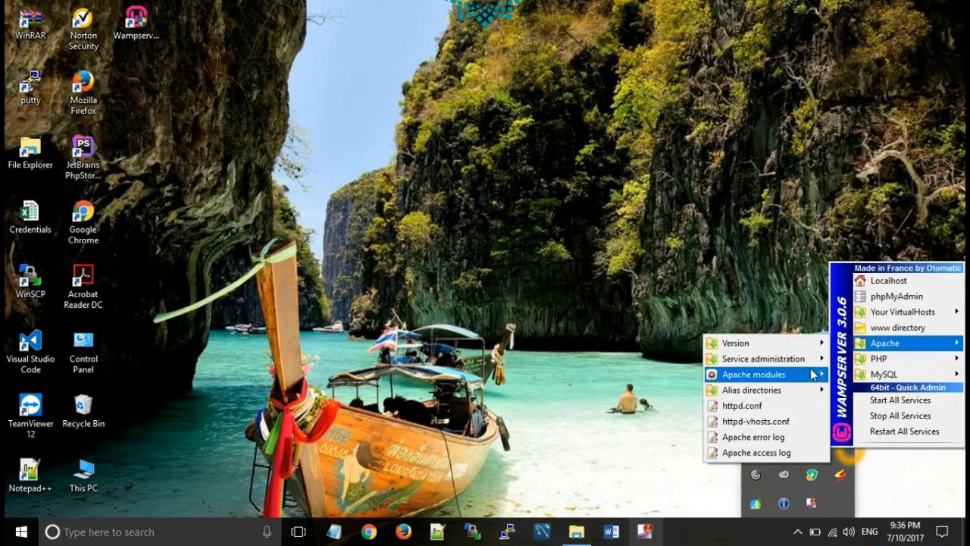
pyautogui.moveTo(811, 361)
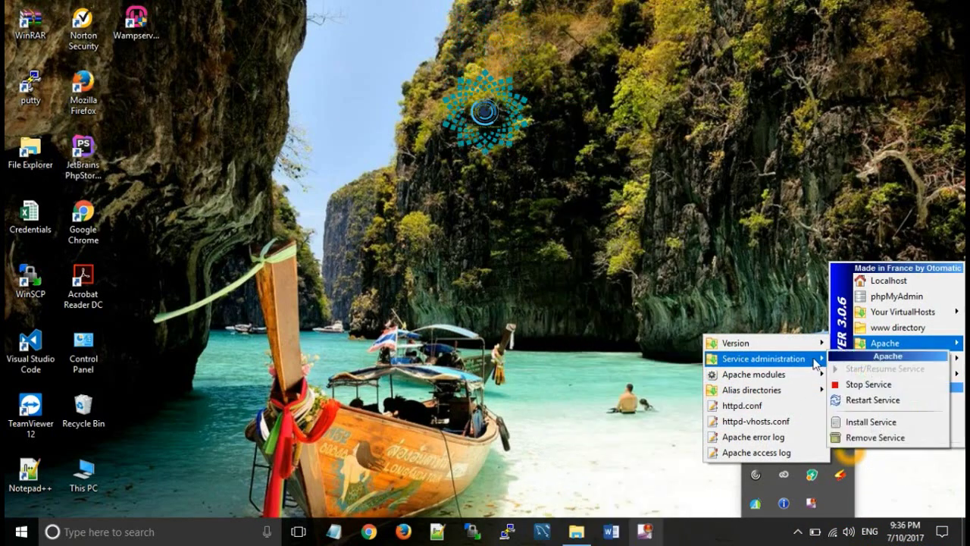
pyautogui.click(850, 401)
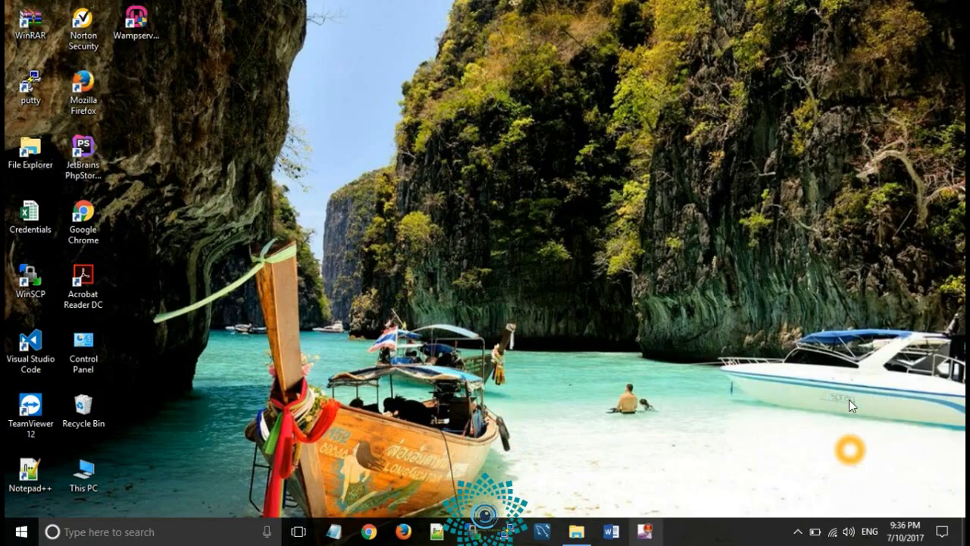
# Step: Open WampServer's localhost homepage in a maximized browser window and check its Your VirtualHost list
pyautogui.click(799, 533)
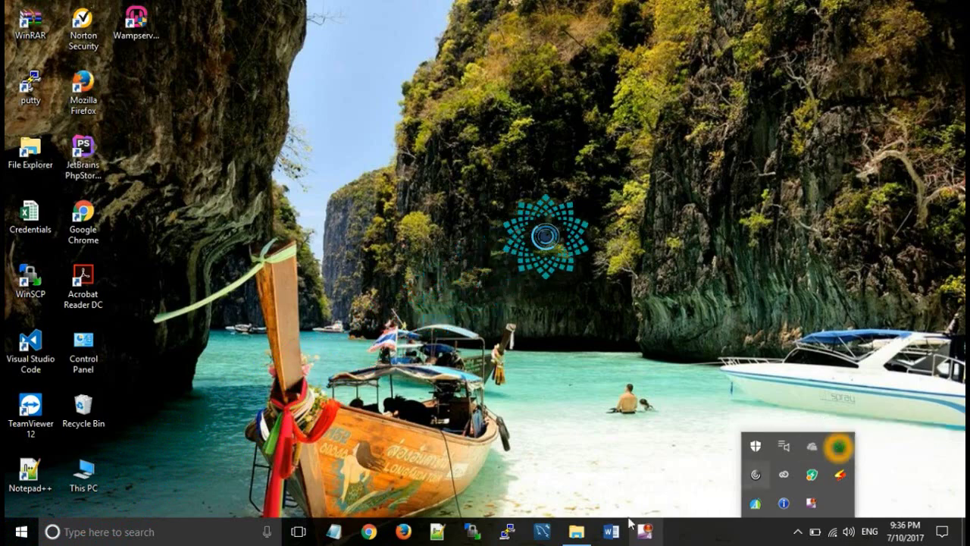
pyautogui.click(838, 447)
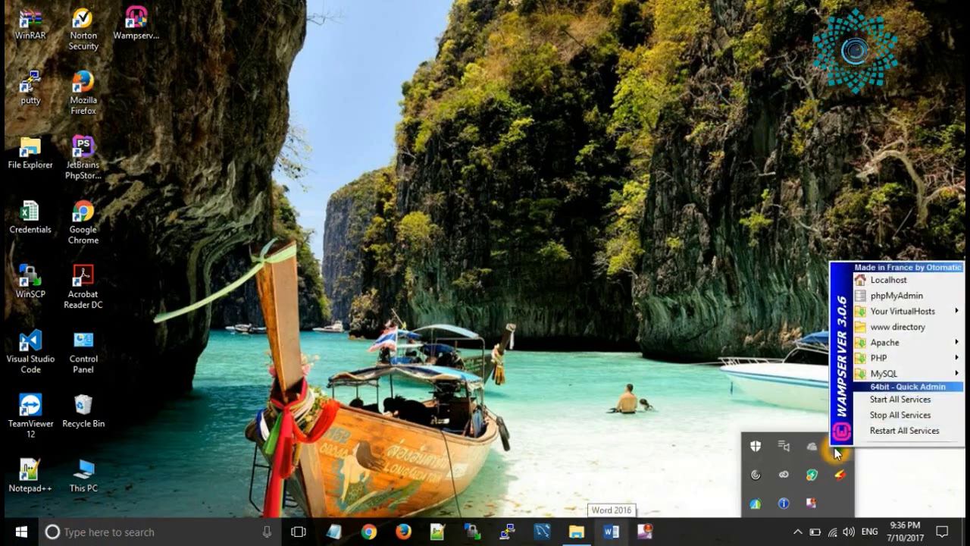
pyautogui.click(890, 280)
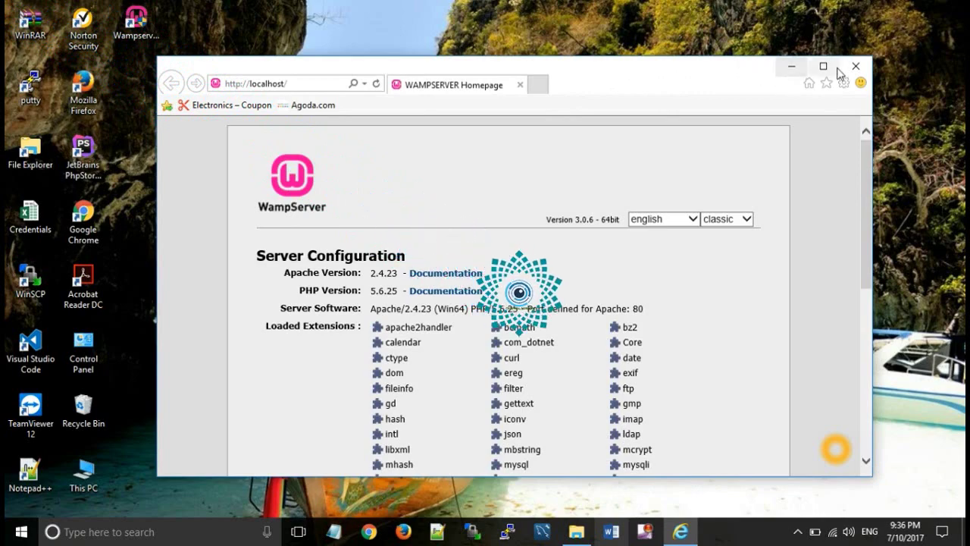
pyautogui.click(823, 66)
pyautogui.scroll(-3, 561, 298)
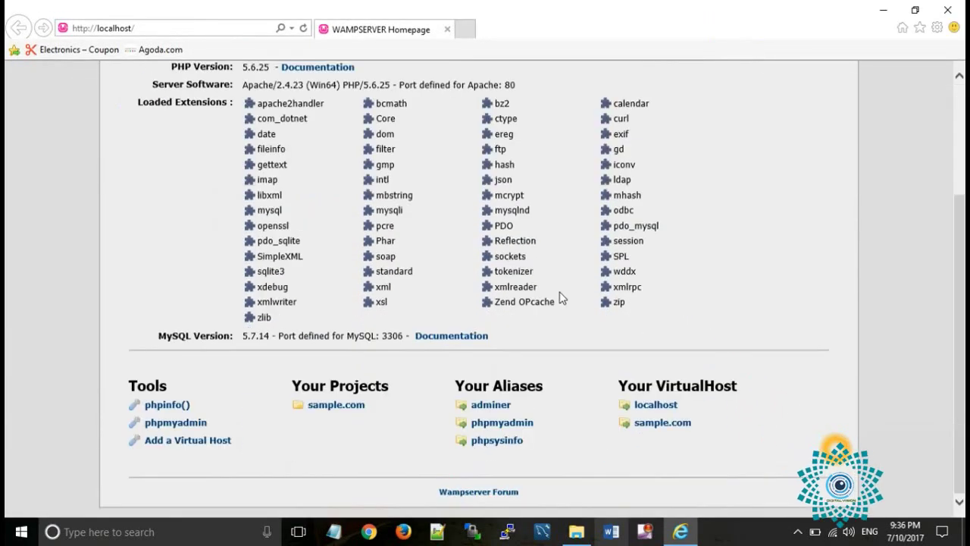